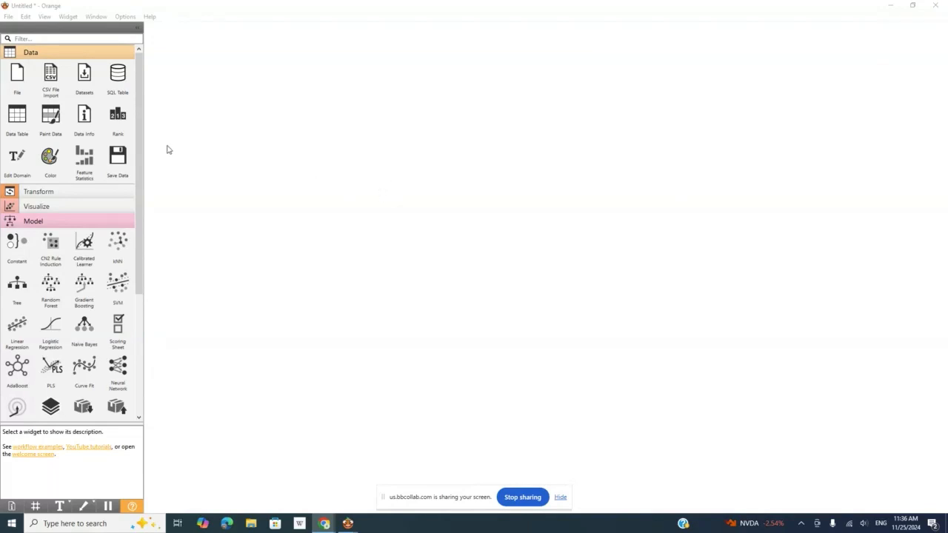
# Add a CSV File Import widget to the canvas and load the Insurance file from Downloads with the default import options
pyautogui.moveTo(50, 73); pyautogui.dragTo(265, 97)
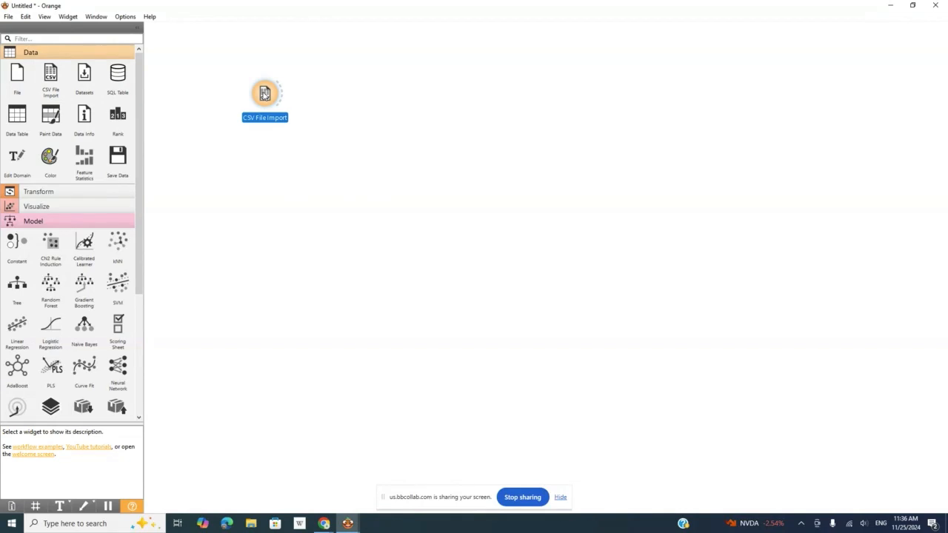
pyautogui.doubleClick(265, 95)
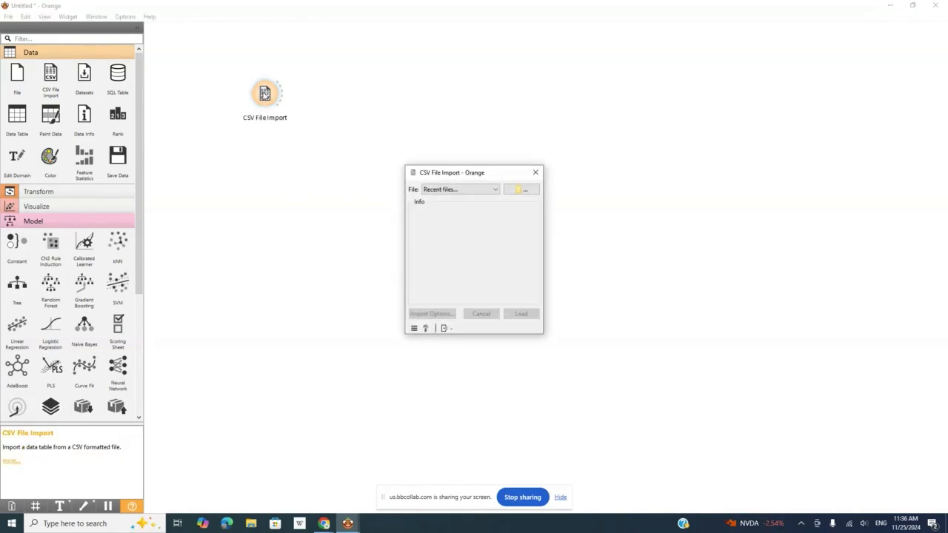
pyautogui.click(523, 191)
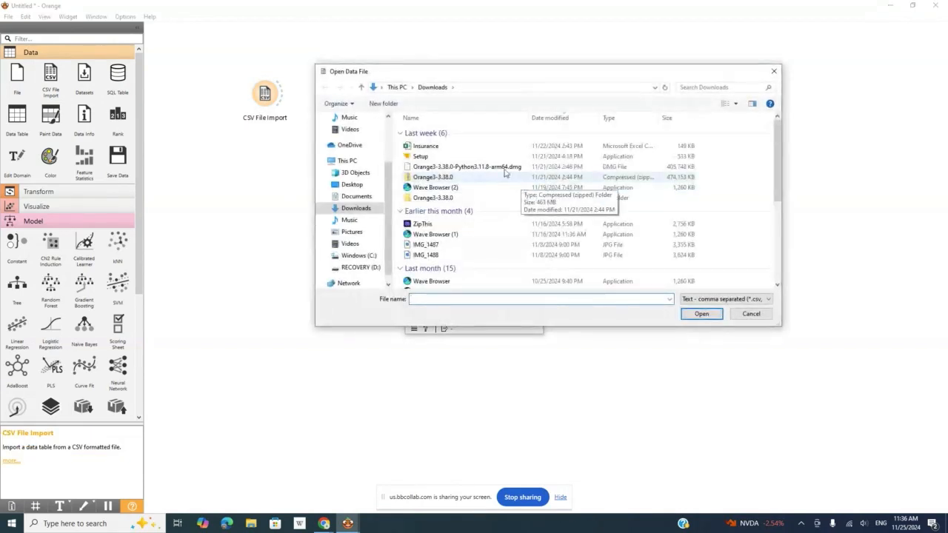
pyautogui.click(428, 145)
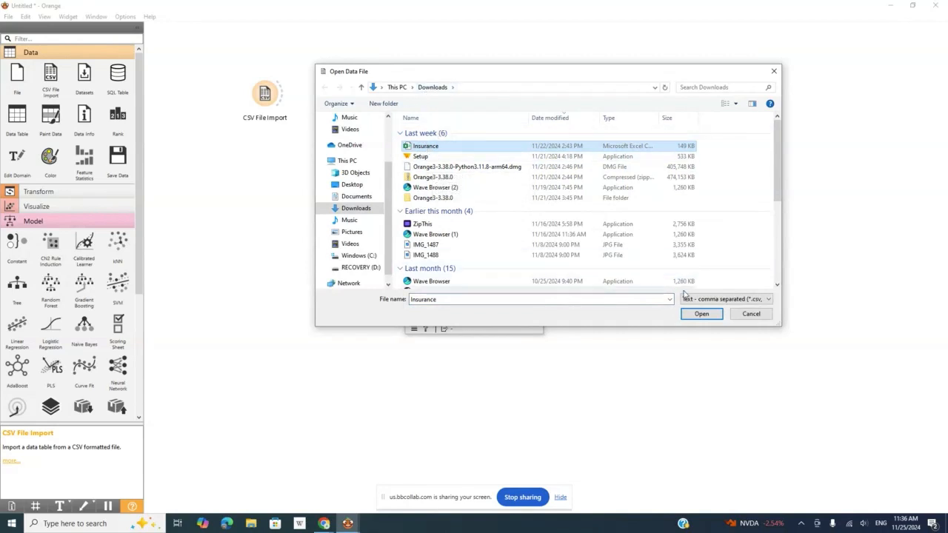
pyautogui.click(701, 313)
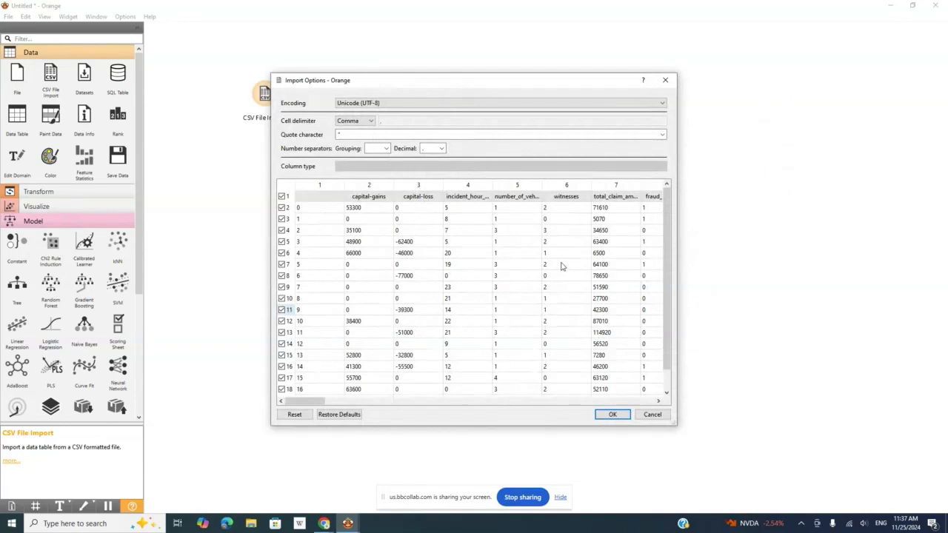
pyautogui.click(612, 416)
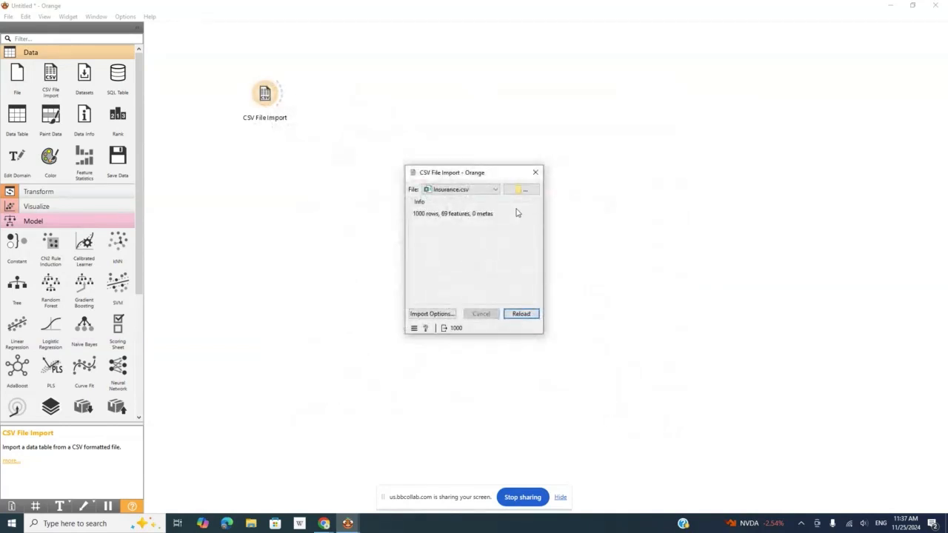
pyautogui.click(536, 172)
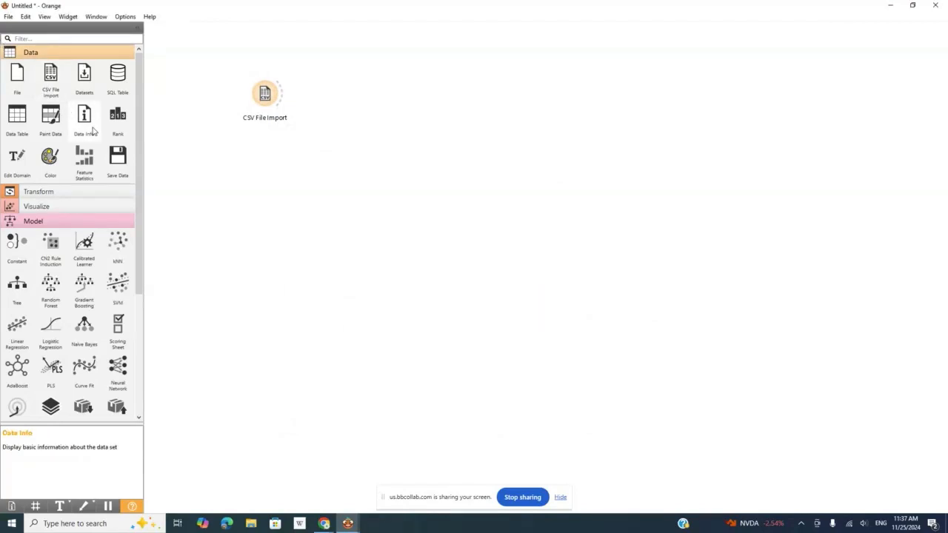
# Add a Data Table widget, connect CSV File Import to it, and view the imported insurance data
pyautogui.moveTo(18, 117); pyautogui.dragTo(341, 95)
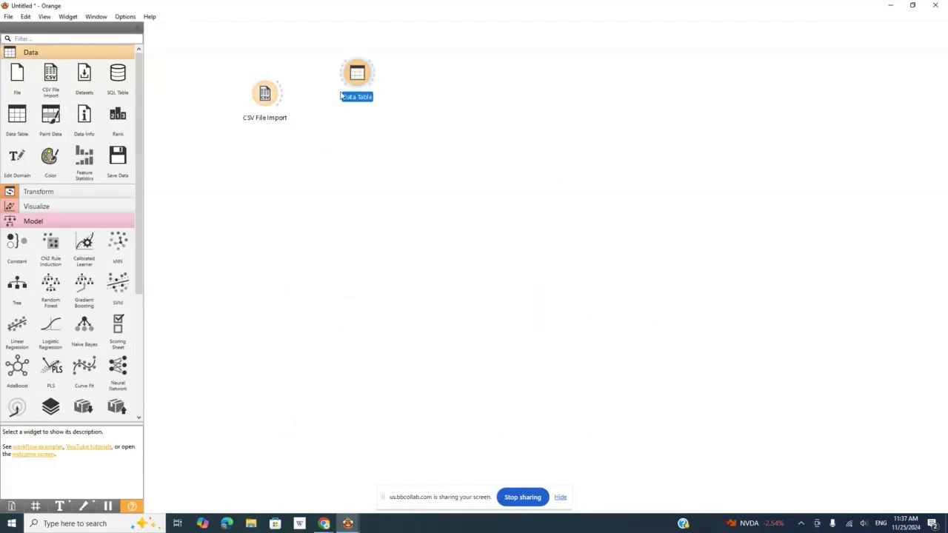
pyautogui.moveTo(281, 95)
pyautogui.mouseDown()
pyautogui.moveTo(355, 75)
pyautogui.moveTo(394, 78)
pyautogui.mouseUp()
pyautogui.doubleClick(394, 79)
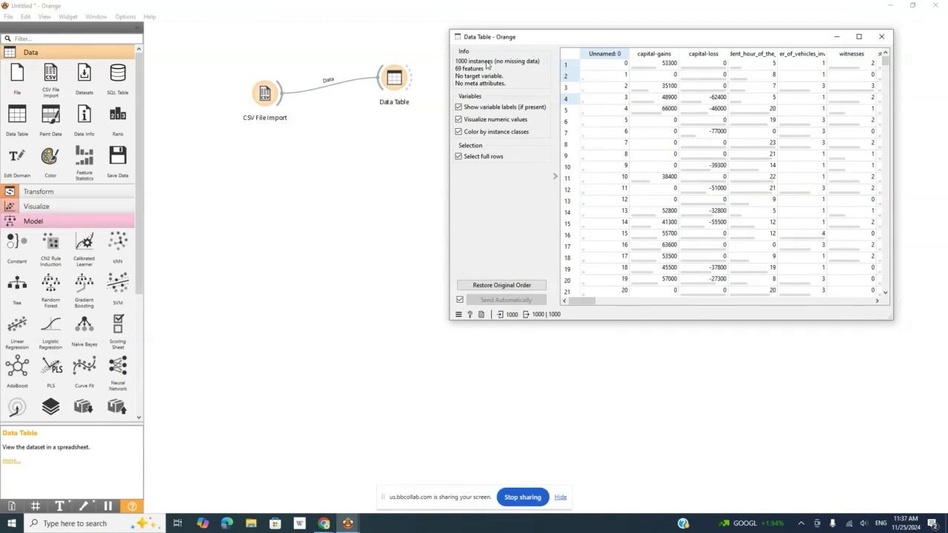
pyautogui.click(883, 38)
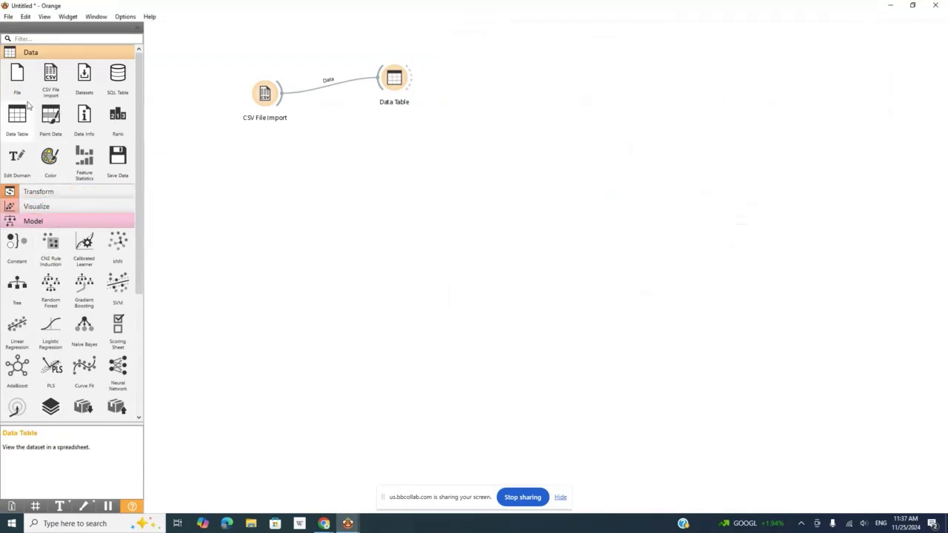
# Add a Select Columns widget below CSV File Import, connect the imported data to it, and open its settings
pyautogui.click(33, 54)
pyautogui.click(34, 97)
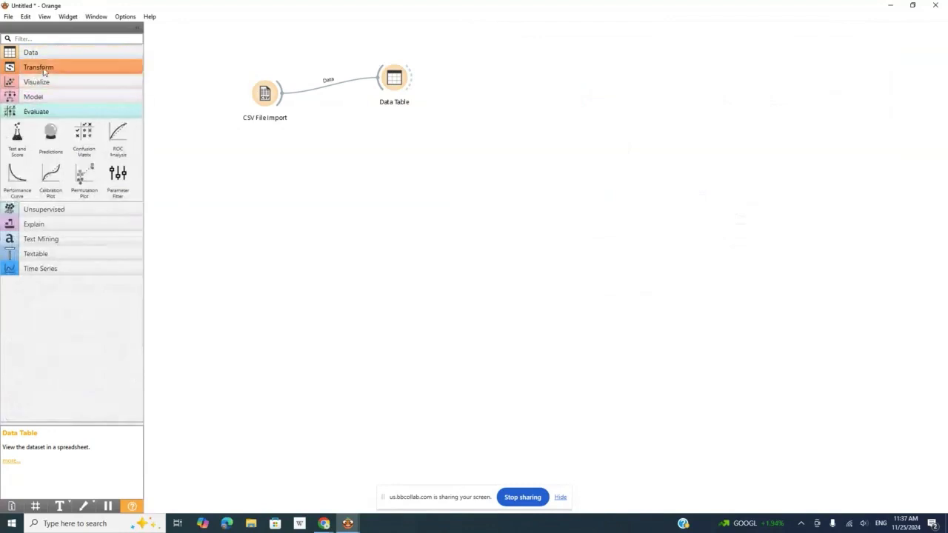
pyautogui.click(37, 111)
pyautogui.click(57, 67)
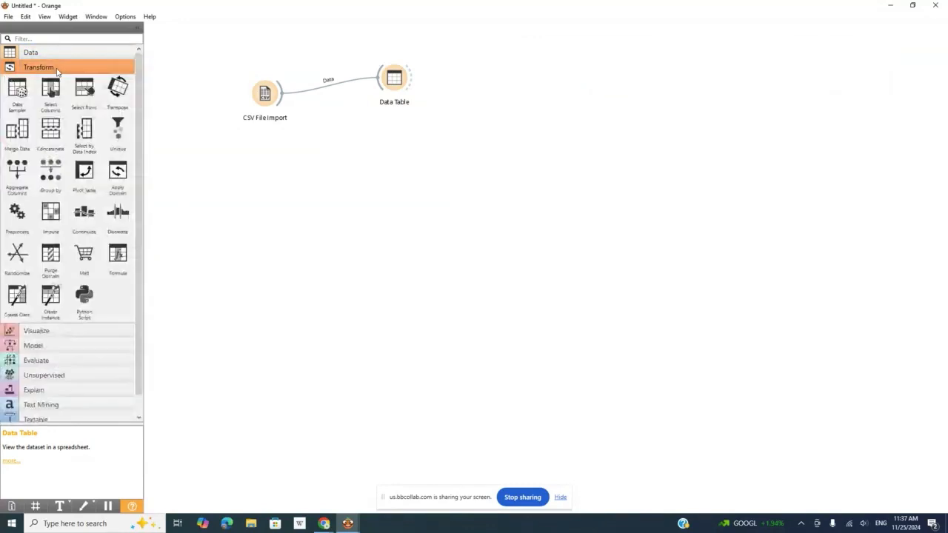
pyautogui.moveTo(51, 88); pyautogui.dragTo(322, 151)
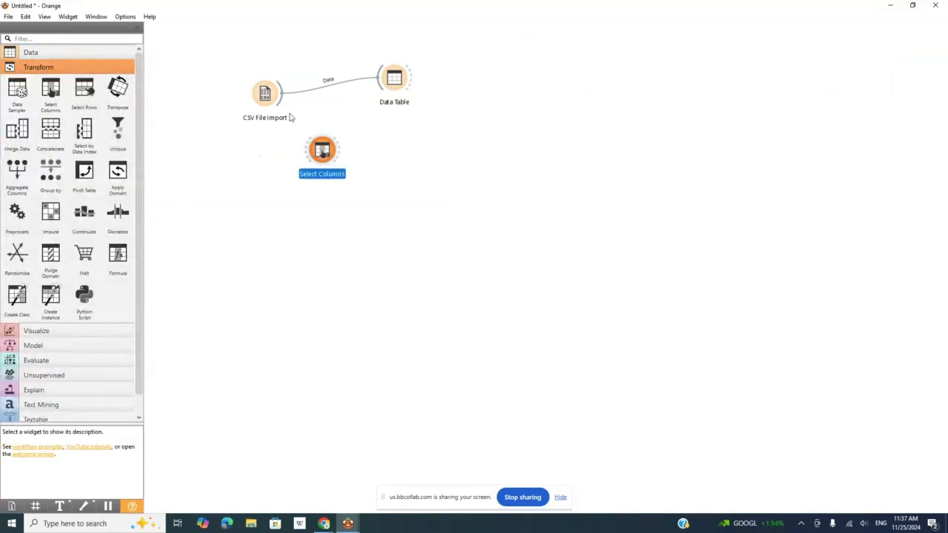
pyautogui.moveTo(280, 96); pyautogui.dragTo(323, 153)
pyautogui.doubleClick(323, 154)
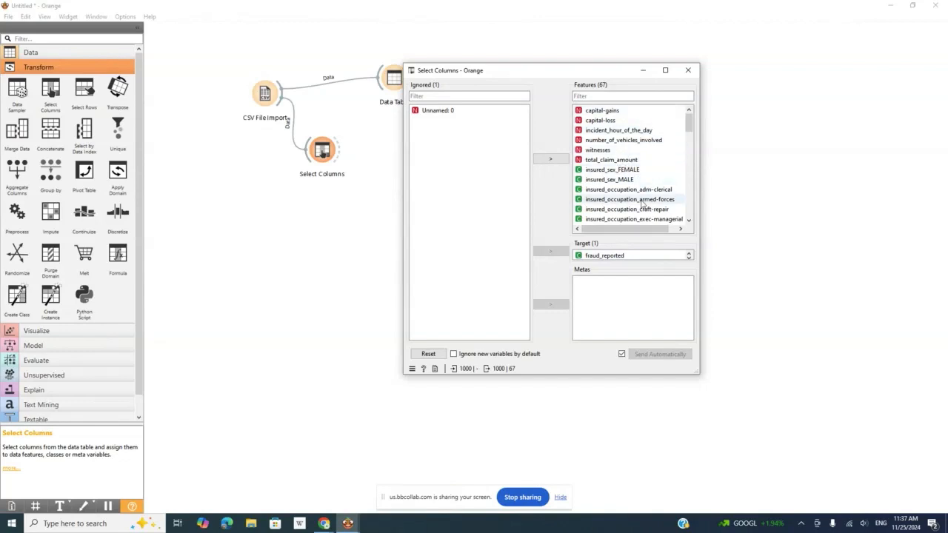
# Move fraud_reported out of the target role and place both fraud_reported and Unnamed: 0 among the features
pyautogui.click(592, 256)
pyautogui.click(552, 251)
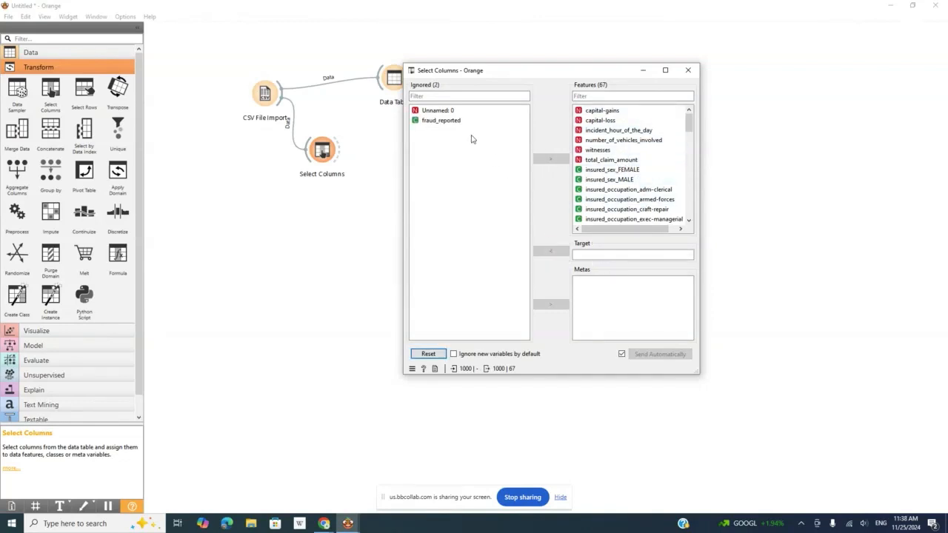
pyautogui.click(459, 121)
pyautogui.click(557, 160)
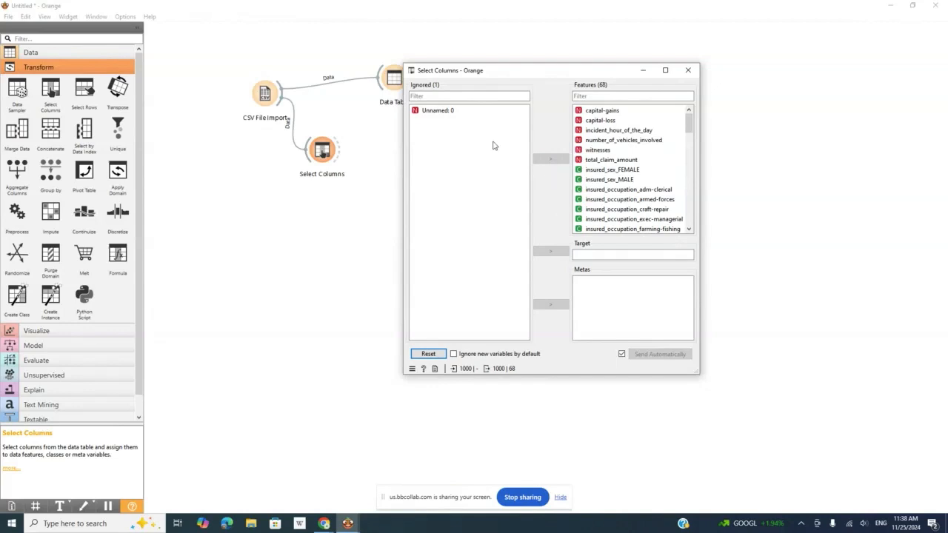
pyautogui.click(454, 111)
pyautogui.click(545, 162)
# Take fraud_reported out of the features and assign it as the target variable
pyautogui.moveTo(689, 126); pyautogui.dragTo(695, 215)
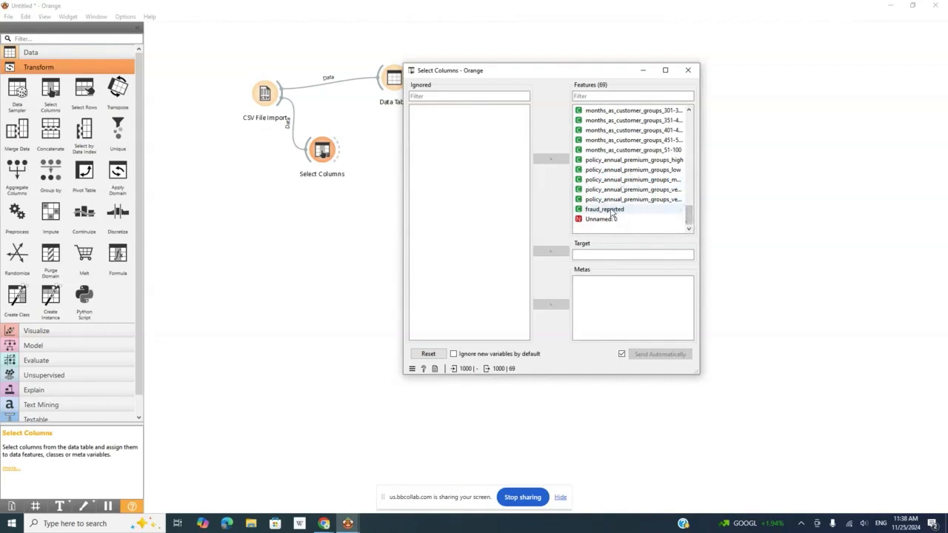
pyautogui.click(604, 209)
pyautogui.click(552, 162)
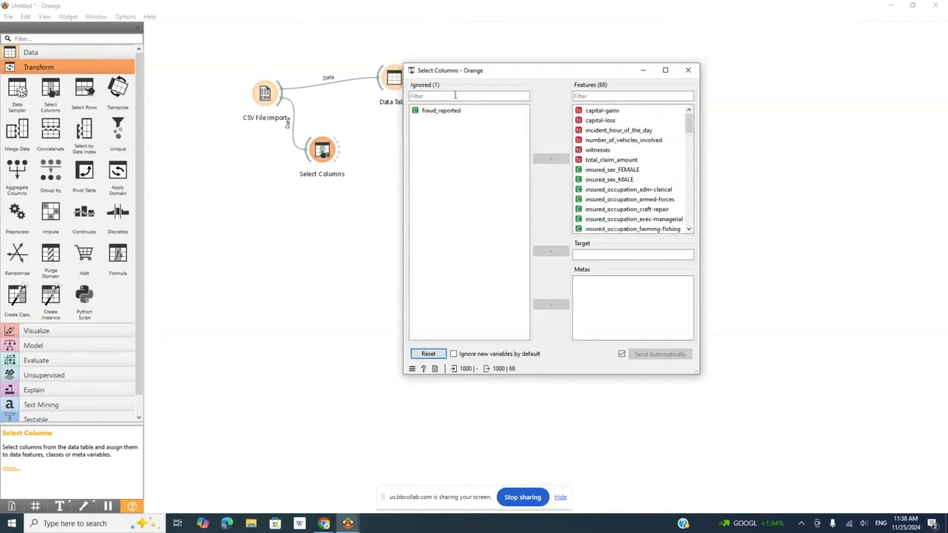
pyautogui.click(437, 110)
pyautogui.click(541, 253)
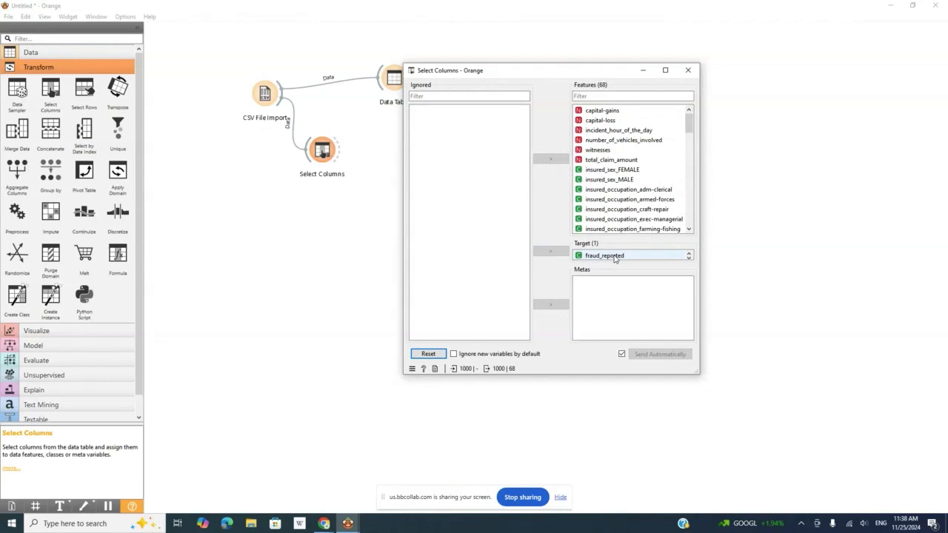
# Move Unnamed: 0 from the features to the ignored variables and close the column selection
pyautogui.moveTo(688, 121); pyautogui.dragTo(692, 218)
pyautogui.click(609, 219)
pyautogui.click(550, 159)
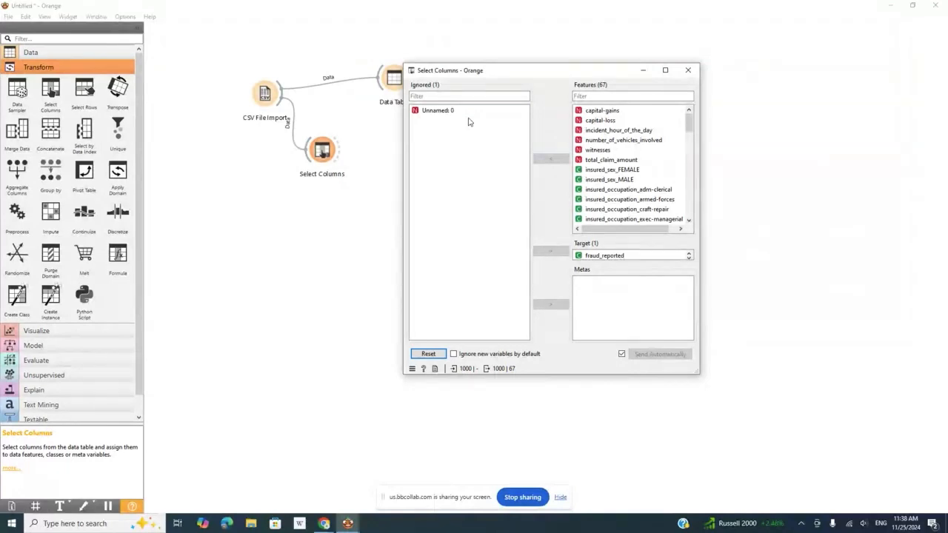
pyautogui.click(688, 71)
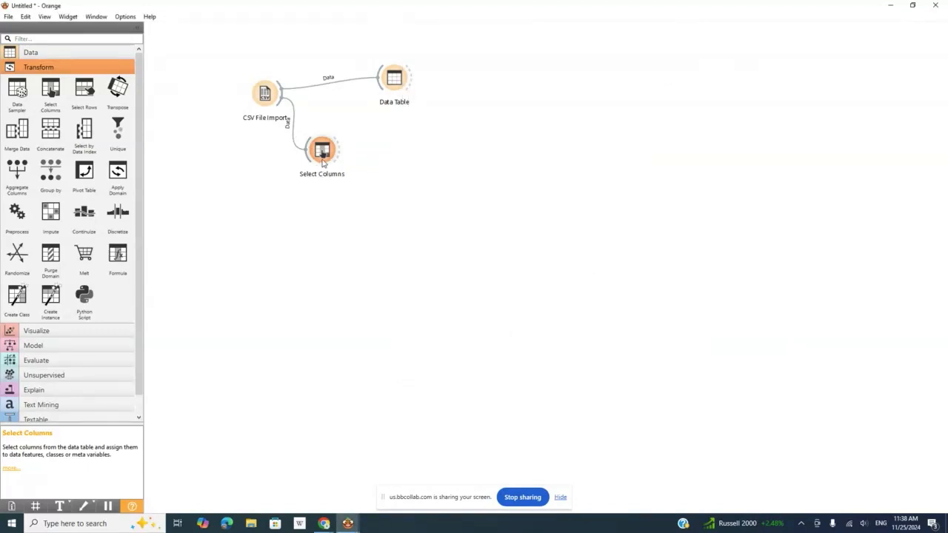
# Move Select Columns slightly lower on the canvas and delete the Data Table connected directly to CSV File Import
pyautogui.click(323, 171)
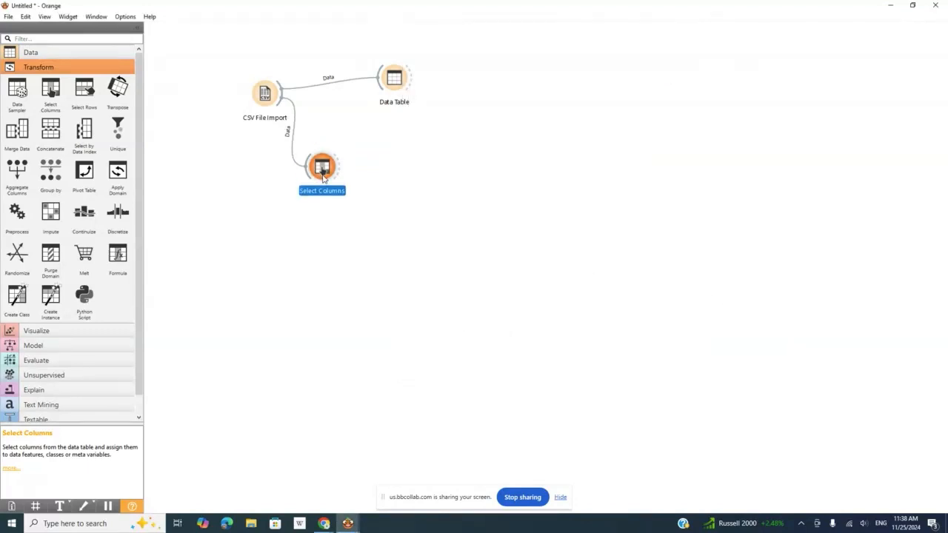
pyautogui.click(398, 81)
pyautogui.press('Delete')
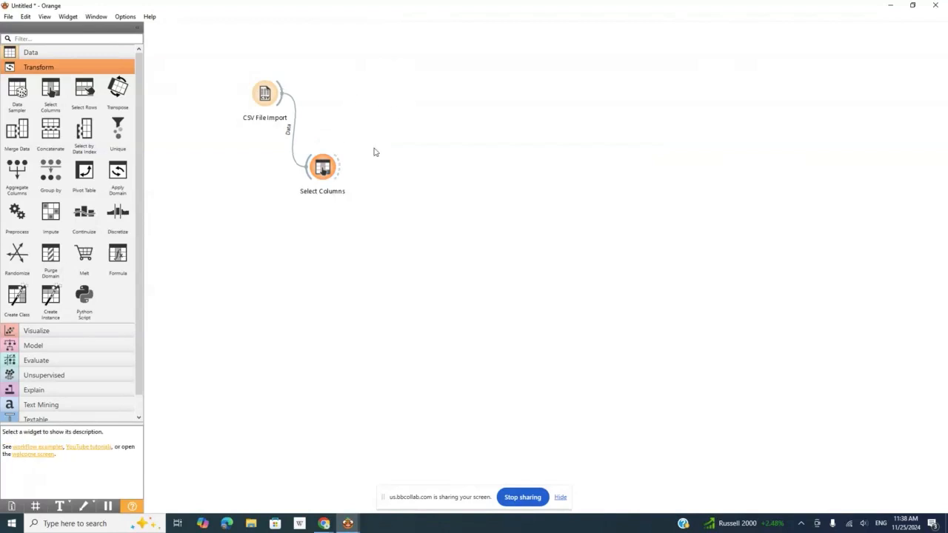
# Attach a new Data Table to the output of Select Columns and view the selected columns in it
pyautogui.moveTo(339, 167); pyautogui.dragTo(433, 105)
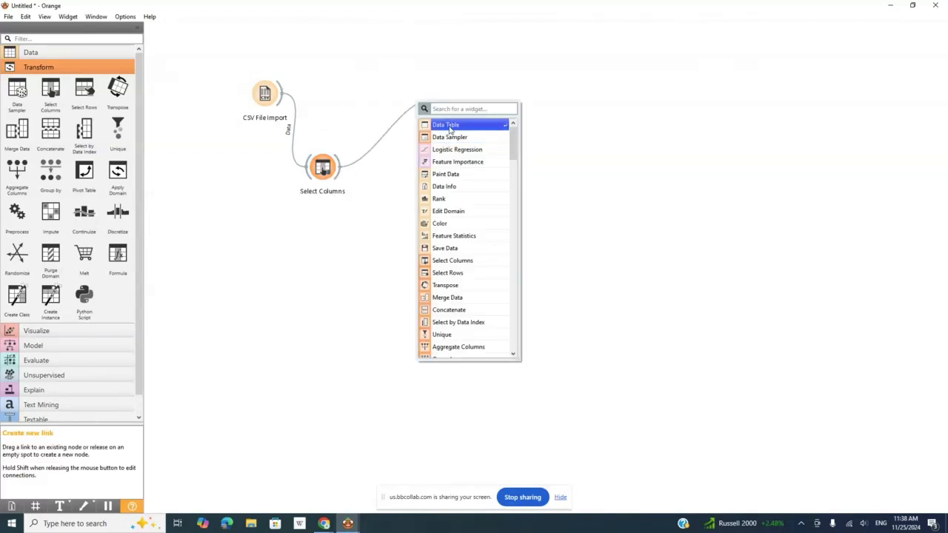
pyautogui.click(450, 126)
pyautogui.doubleClick(448, 101)
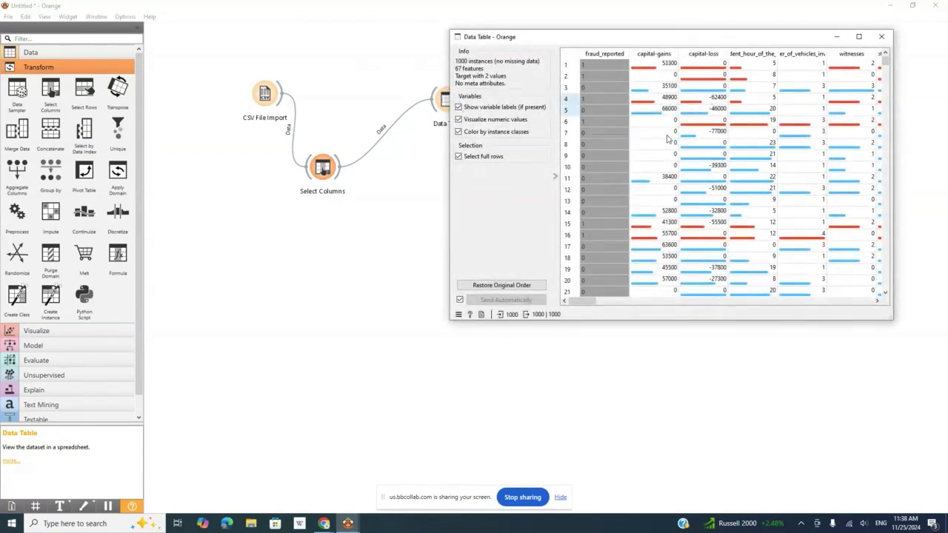
pyautogui.click(881, 38)
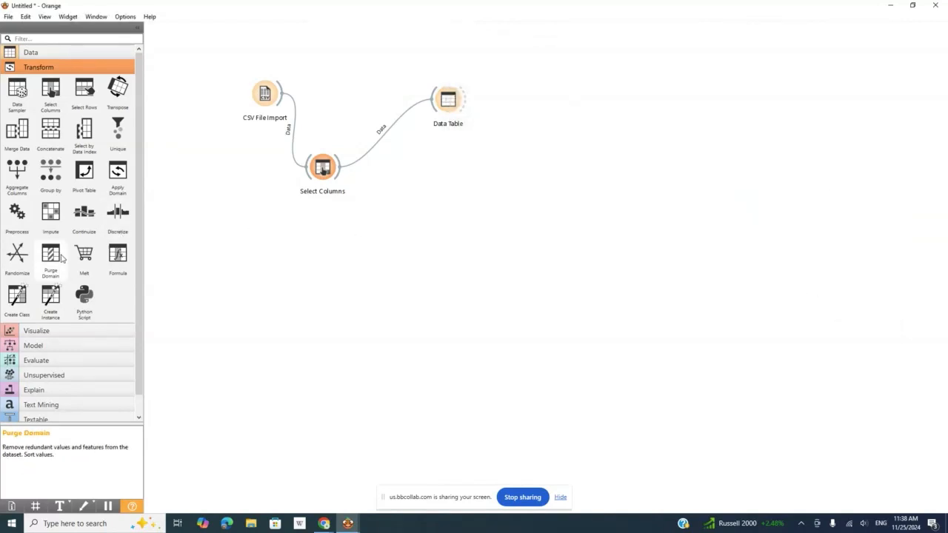
# Add a Data Sampler below the Data Table, connect Select Columns to it, and review its sampling settings
pyautogui.click(17, 71)
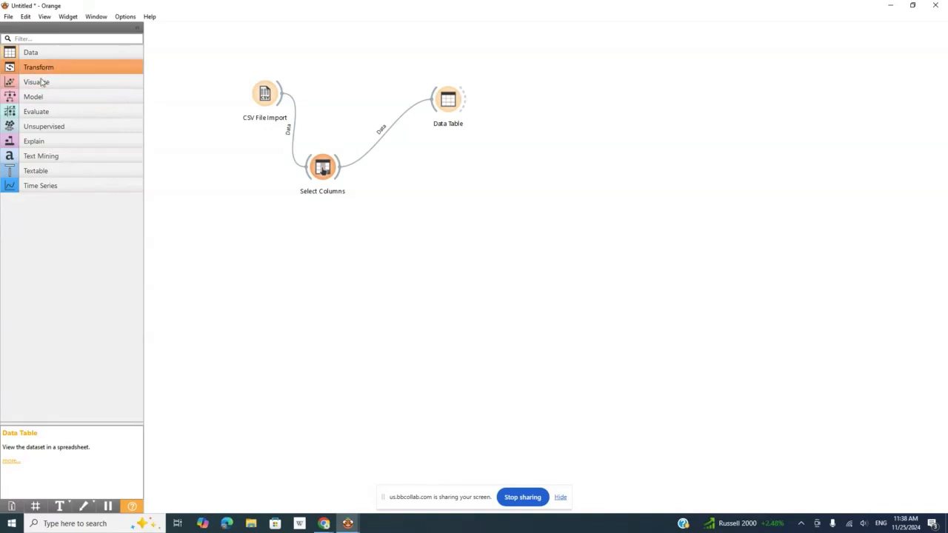
pyautogui.click(37, 98)
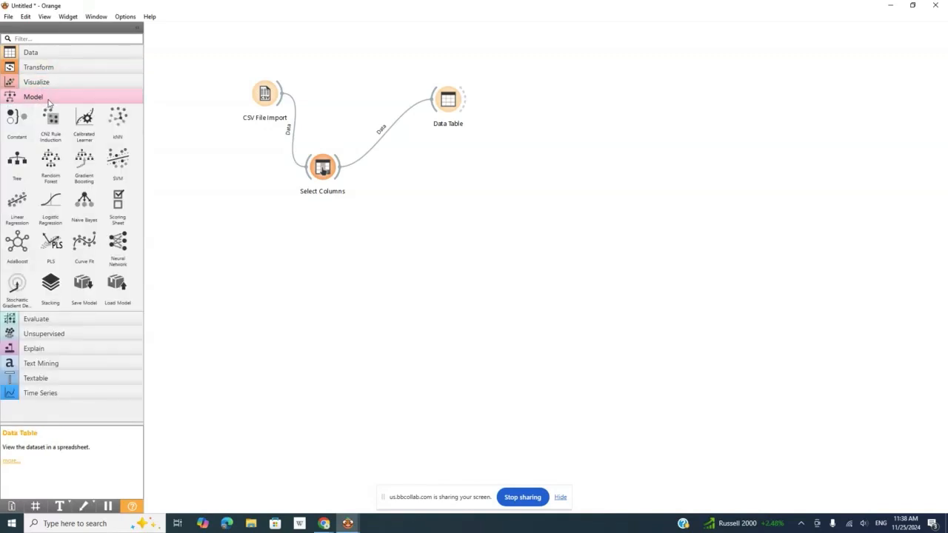
pyautogui.click(47, 68)
pyautogui.moveTo(17, 90); pyautogui.dragTo(424, 194)
pyautogui.moveTo(339, 167); pyautogui.dragTo(458, 196)
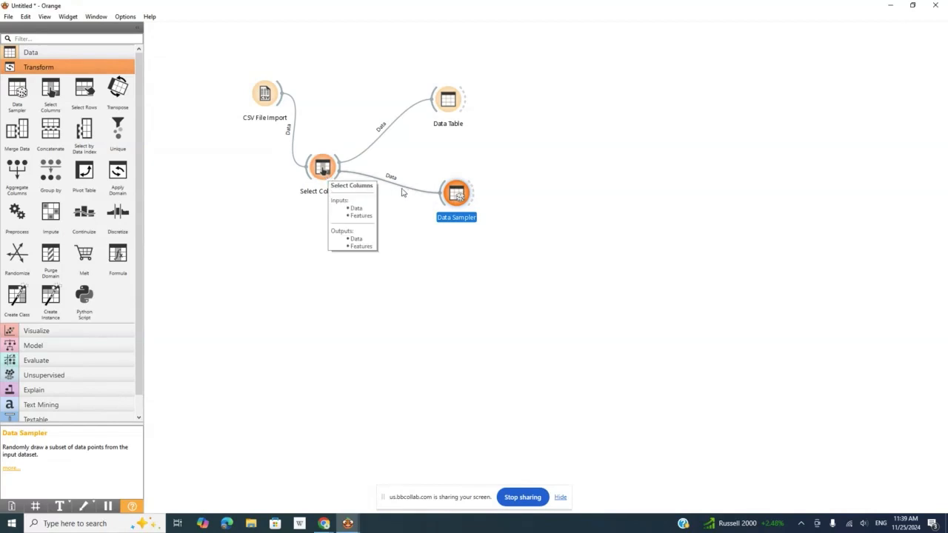
pyautogui.doubleClick(454, 198)
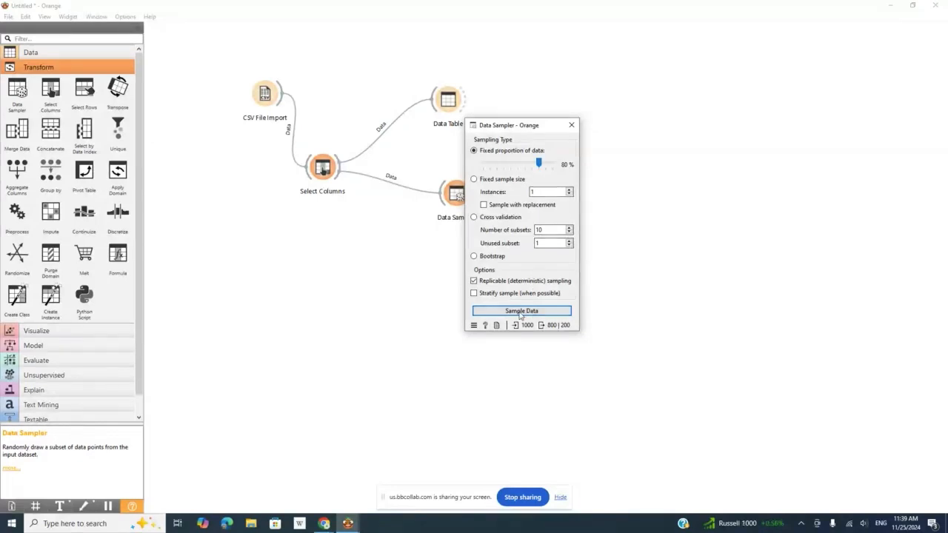
pyautogui.click(571, 125)
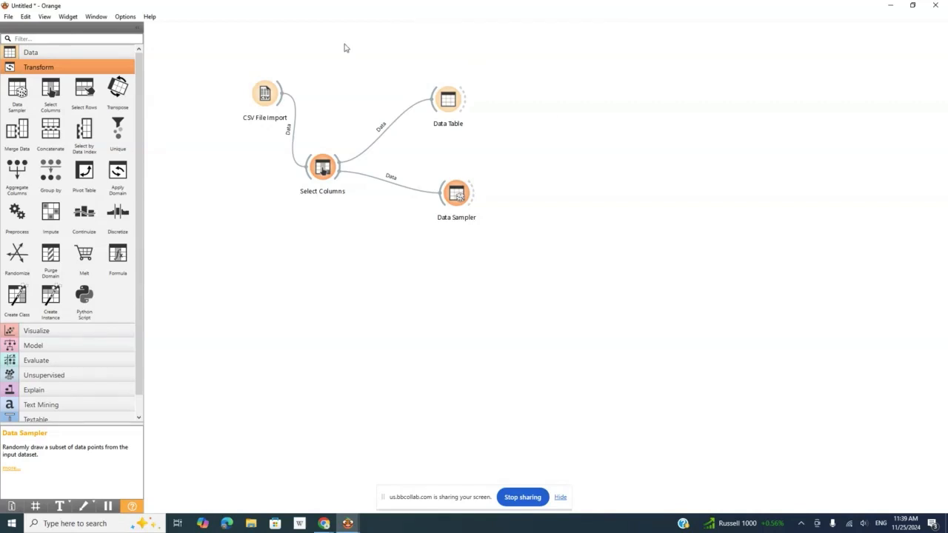
# Add SVM and Tree model widgets and stack them vertically below the Data Sampler
pyautogui.click(16, 69)
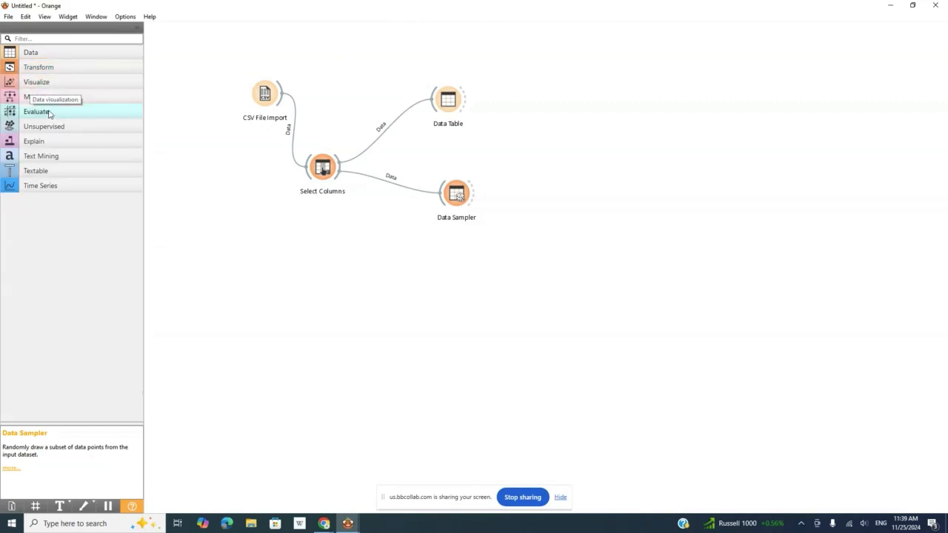
pyautogui.click(33, 97)
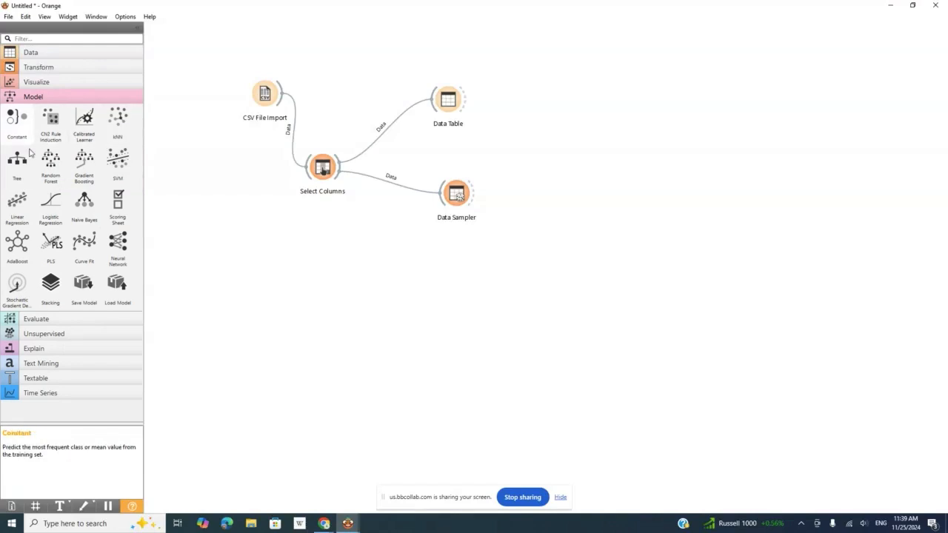
pyautogui.moveTo(118, 157); pyautogui.dragTo(448, 270)
pyautogui.moveTo(17, 158); pyautogui.dragTo(441, 327)
pyautogui.moveTo(452, 275); pyautogui.dragTo(471, 274)
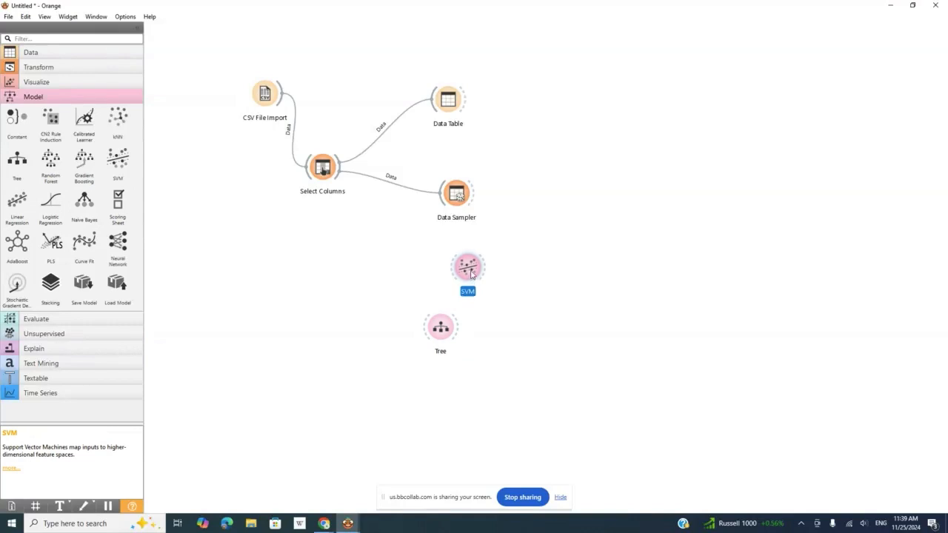
pyautogui.moveTo(450, 329); pyautogui.dragTo(479, 334)
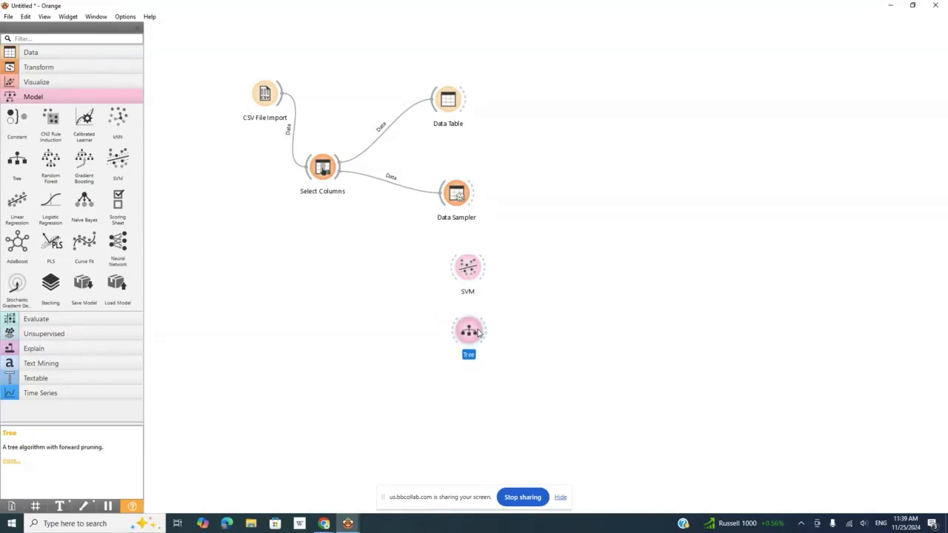
# Add a Test and Score widget beside the Data Sampler, linking Data Sample to Data and Remaining Data to Test Data
pyautogui.click(517, 303)
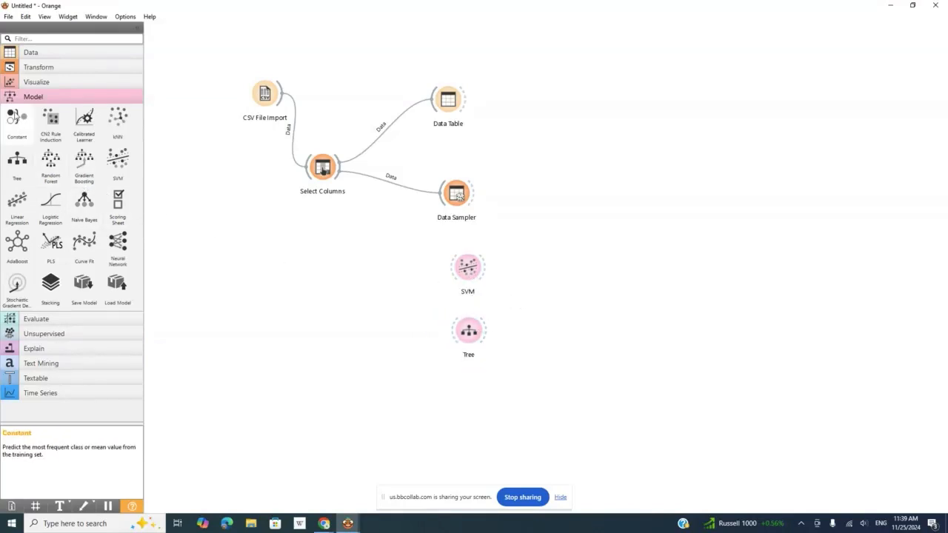
pyautogui.click(36, 96)
pyautogui.click(37, 68)
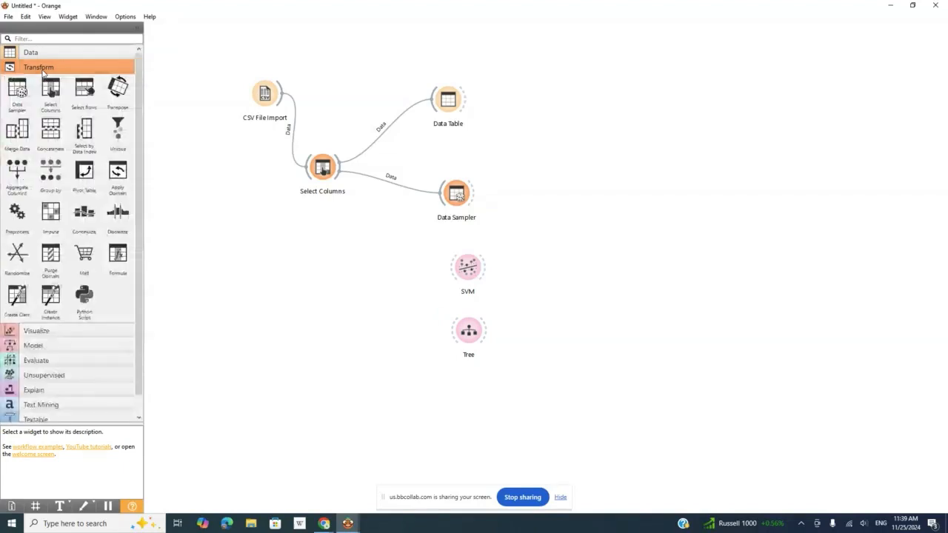
pyautogui.click(37, 67)
pyautogui.click(35, 111)
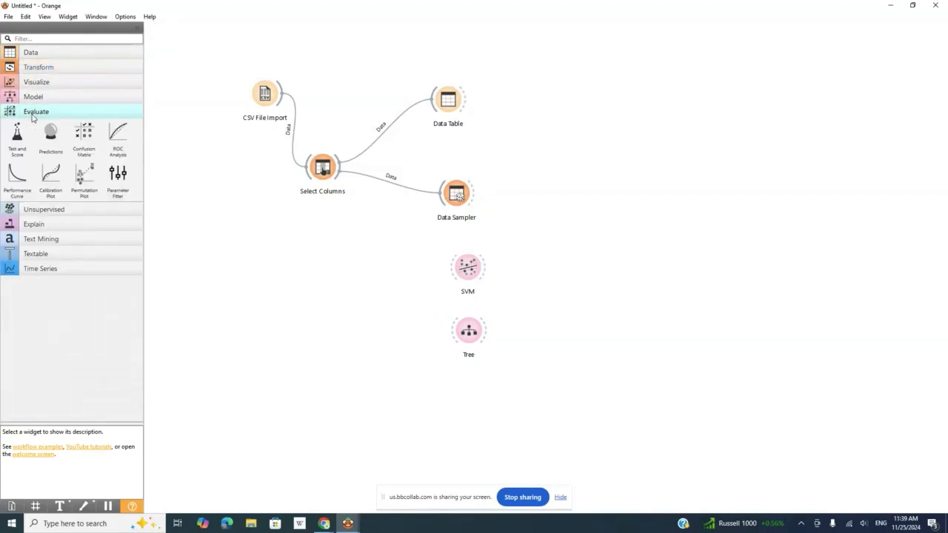
pyautogui.moveTo(32, 143); pyautogui.dragTo(603, 194)
pyautogui.moveTo(475, 194); pyautogui.dragTo(590, 194)
pyautogui.doubleClick(538, 194)
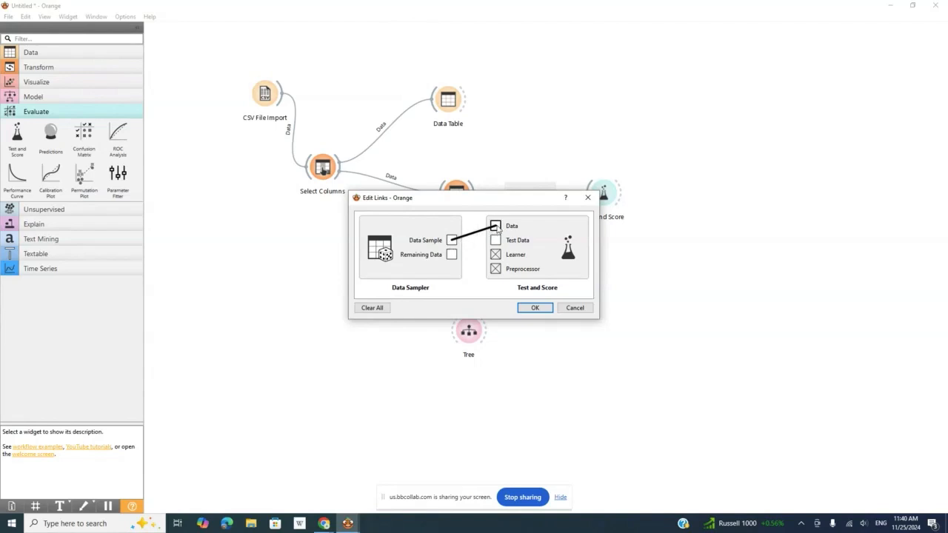
pyautogui.moveTo(451, 254); pyautogui.dragTo(499, 244)
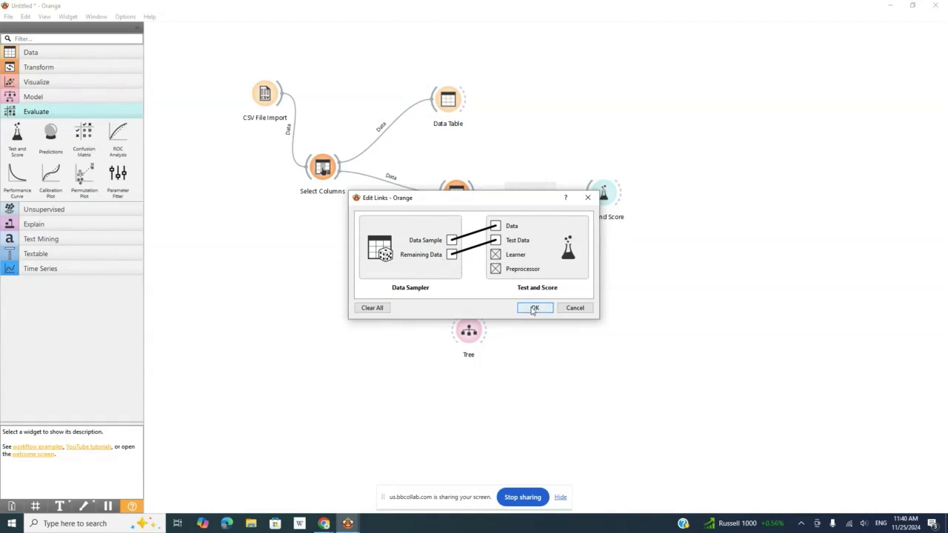
pyautogui.click(532, 310)
# Connect SVM and Tree to Test and Score as learners and review the evaluation results of both models
pyautogui.moveTo(482, 267); pyautogui.dragTo(586, 196)
pyautogui.moveTo(486, 333); pyautogui.dragTo(599, 211)
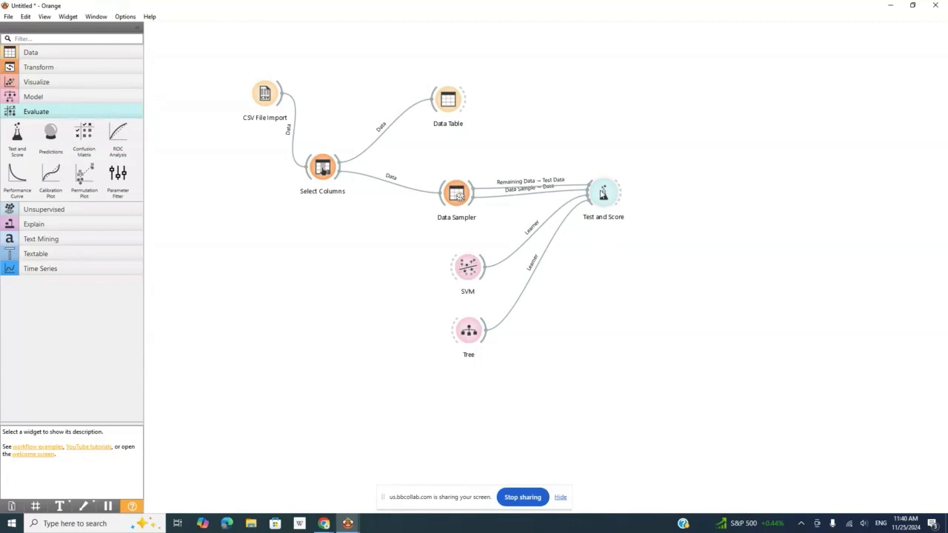
pyautogui.click(602, 189)
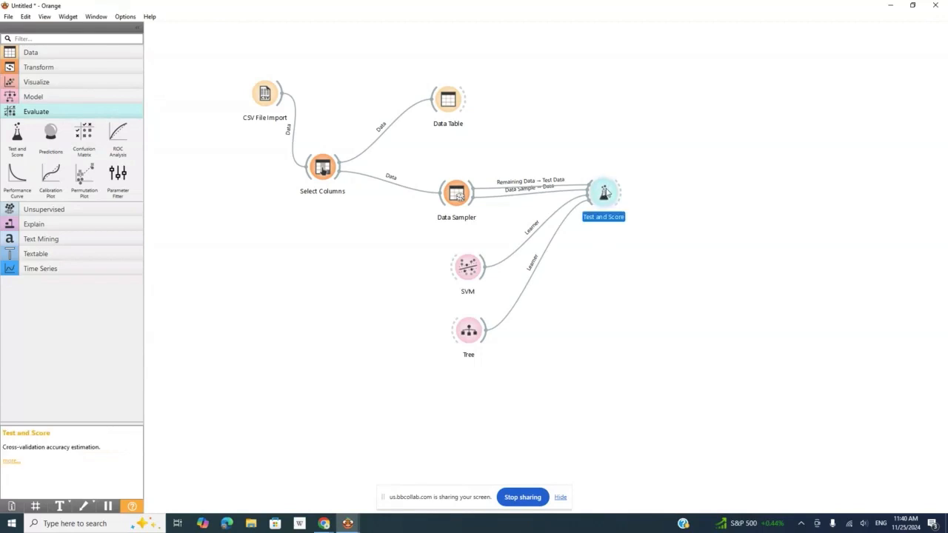
pyautogui.doubleClick(602, 191)
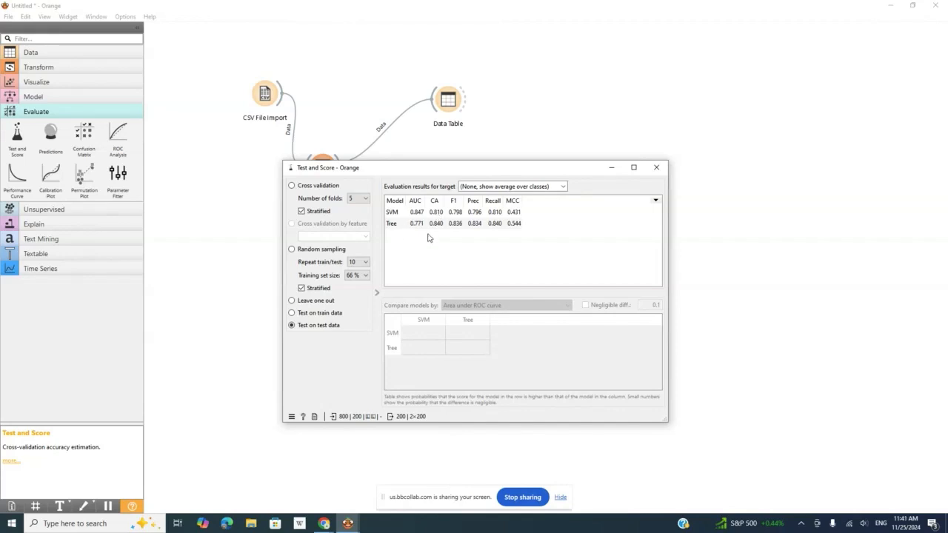
pyautogui.click(657, 167)
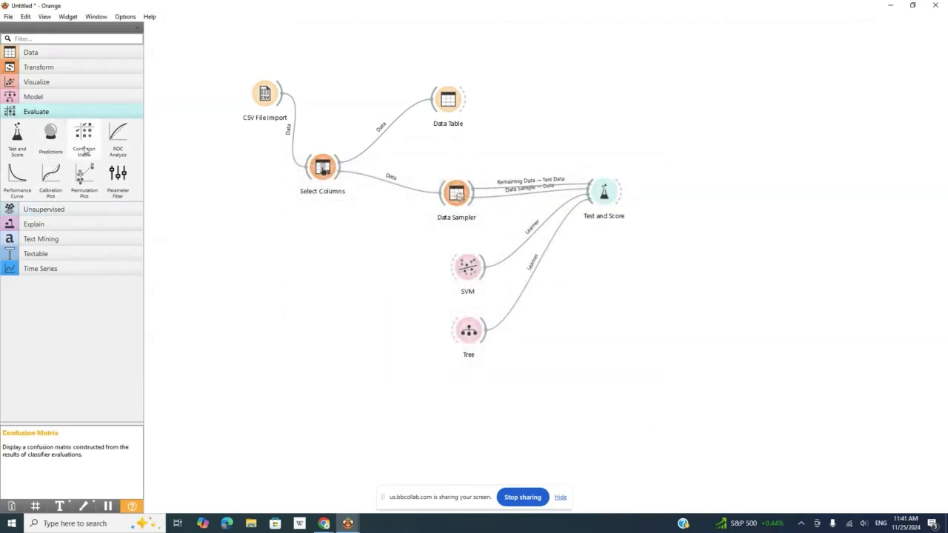
# Add a Confusion Matrix up and to the right of Test and Score, connect its evaluation results, and open the matrix
pyautogui.moveTo(83, 133); pyautogui.dragTo(665, 135)
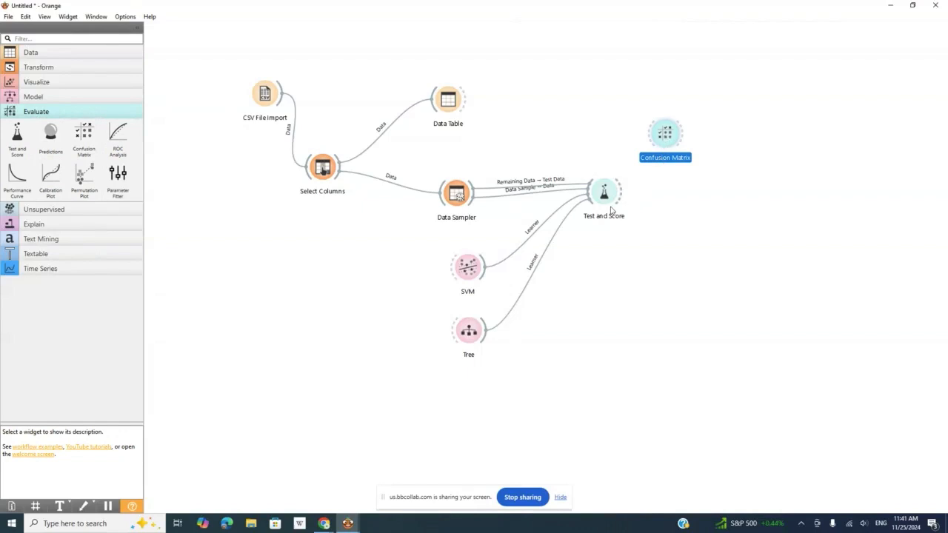
pyautogui.moveTo(622, 191); pyautogui.dragTo(703, 137)
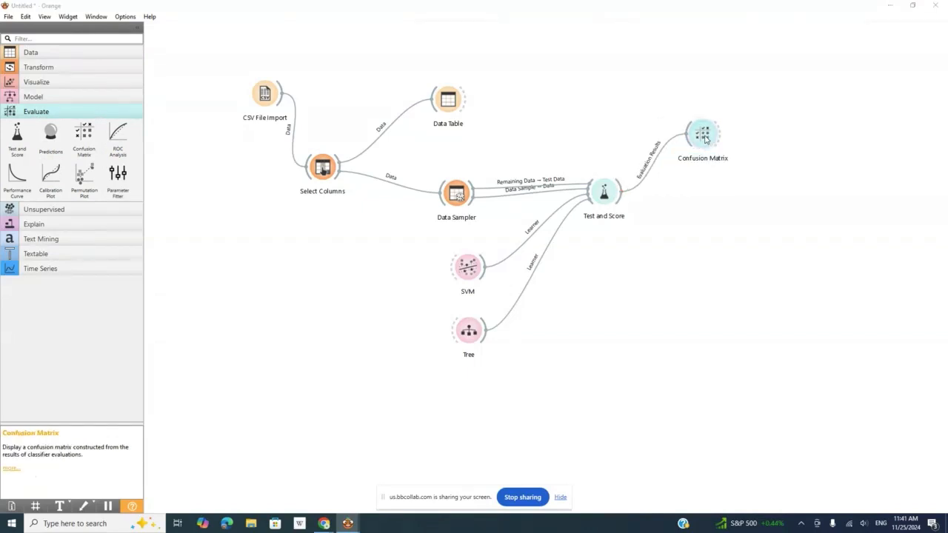
pyautogui.doubleClick(701, 136)
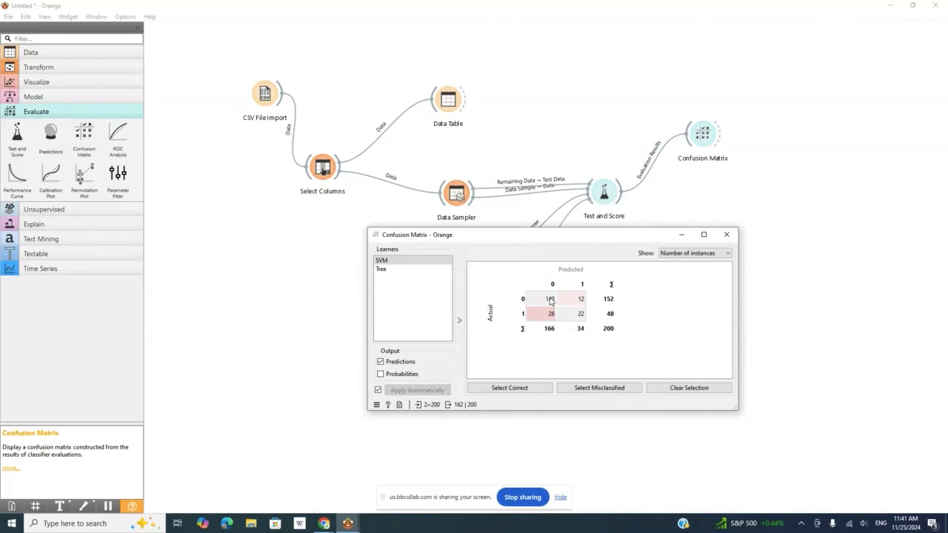
# Compare the actual and predicted counts of the SVM and Tree learners in the Confusion Matrix
pyautogui.moveTo(550, 300)
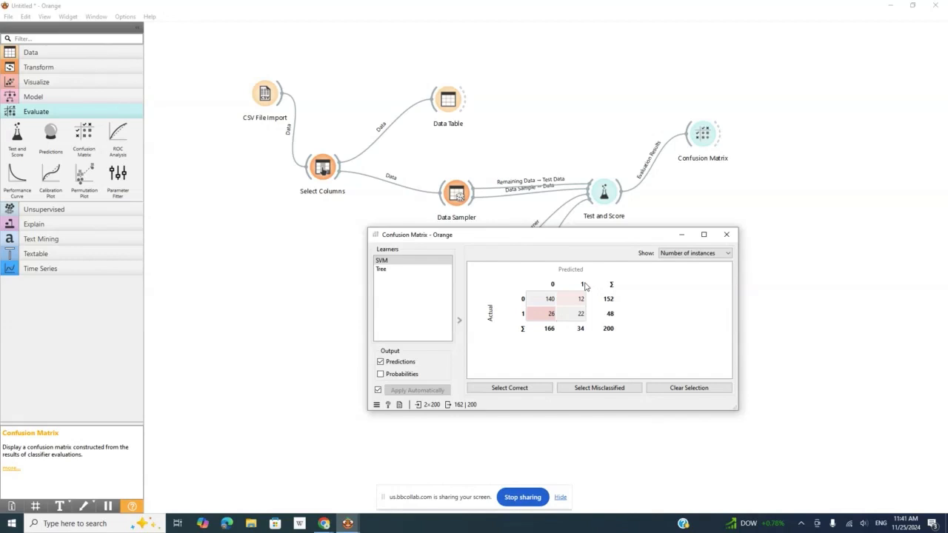
pyautogui.click(393, 271)
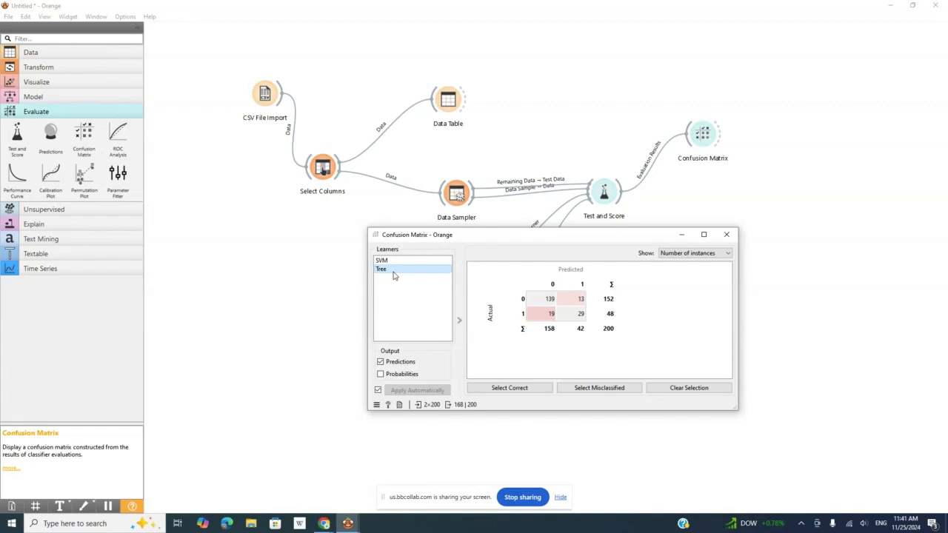
pyautogui.click(406, 262)
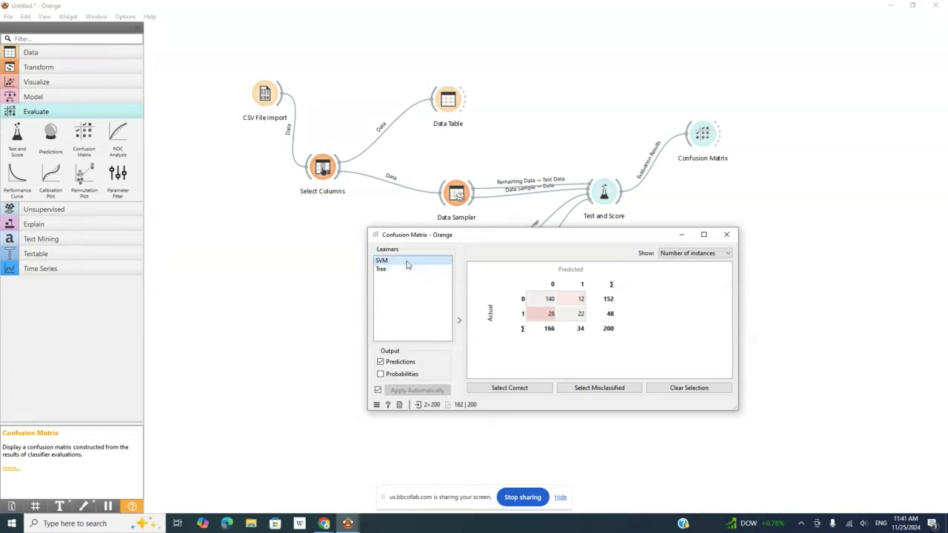
pyautogui.click(402, 271)
pyautogui.click(409, 260)
pyautogui.moveTo(552, 317)
pyautogui.click(727, 234)
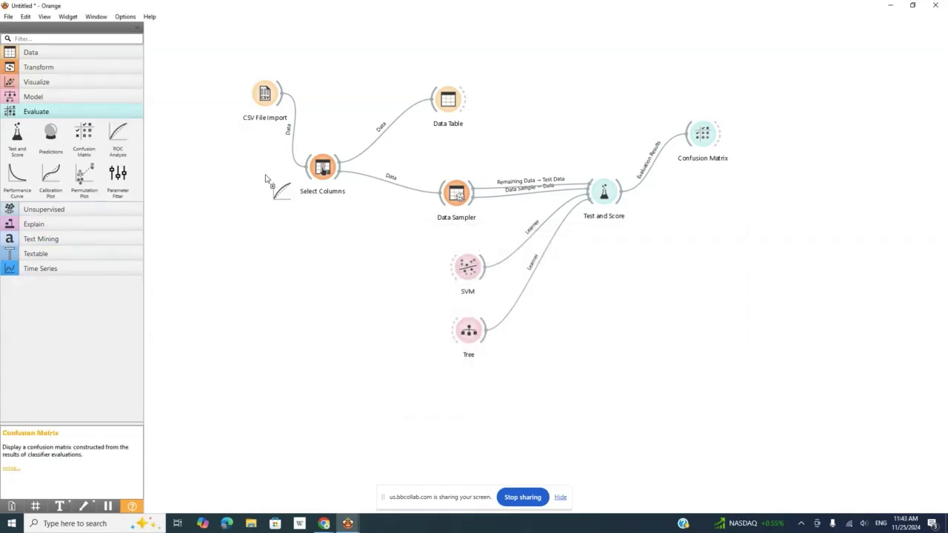
# Add ROC Analysis below the Confusion Matrix, connect Test and Score to it, and examine the SVM and Tree ROC curves
pyautogui.moveTo(118, 135); pyautogui.dragTo(692, 215)
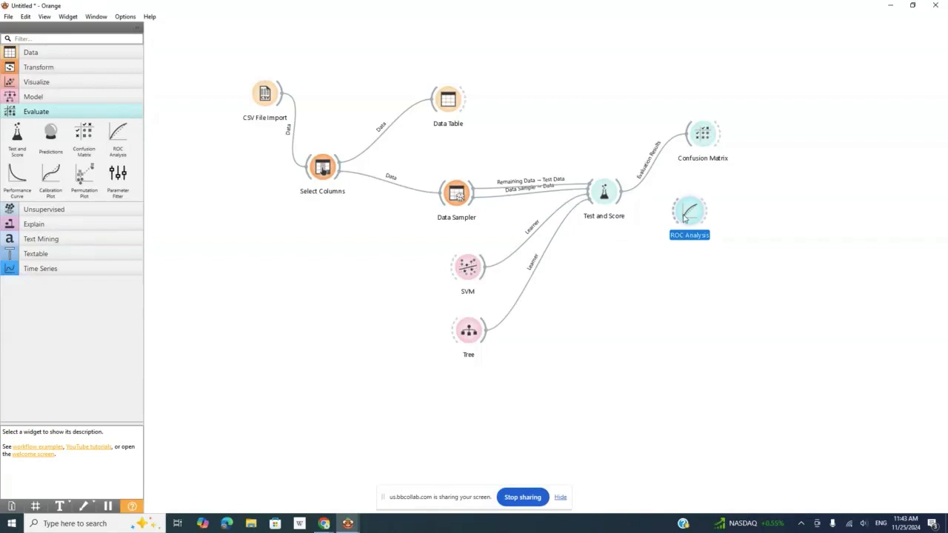
pyautogui.moveTo(622, 194); pyautogui.dragTo(706, 216)
pyautogui.doubleClick(705, 217)
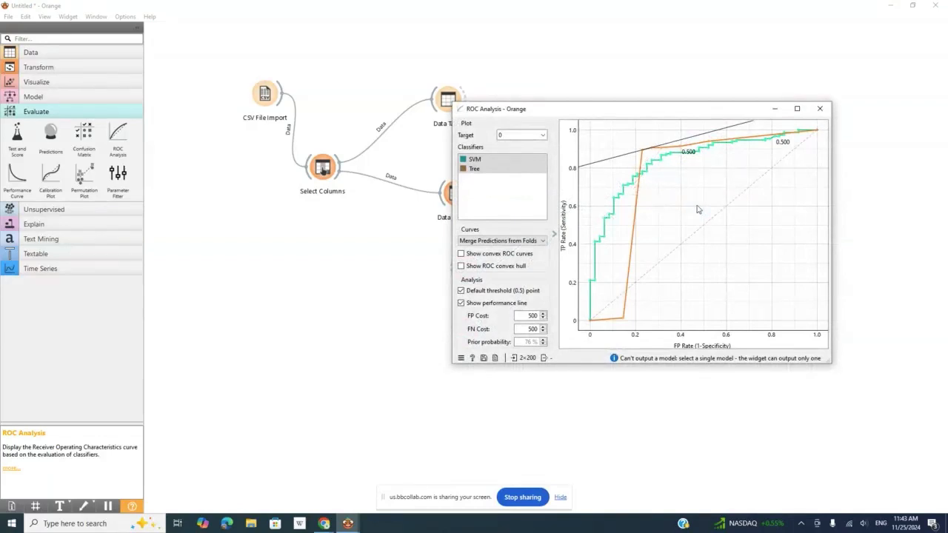
pyautogui.moveTo(677, 113); pyautogui.dragTo(713, 76)
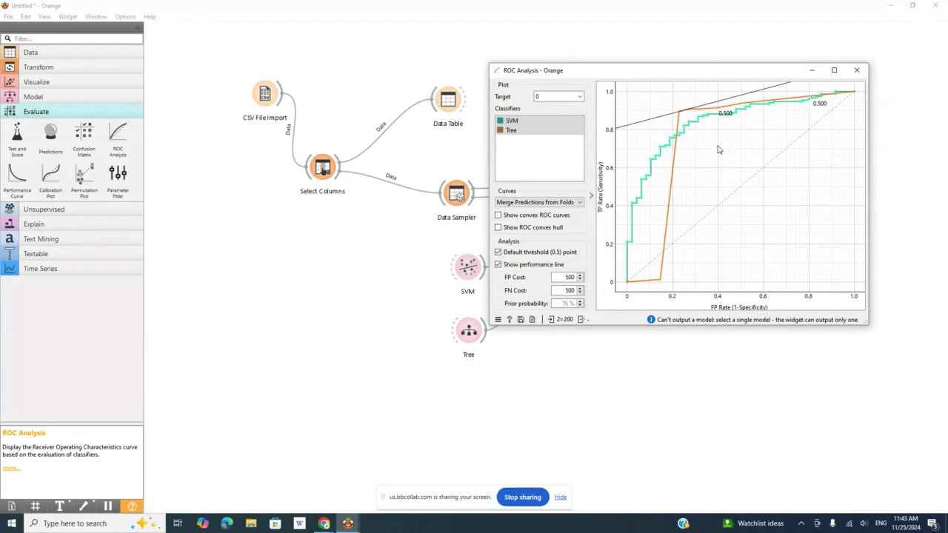
pyautogui.click(859, 72)
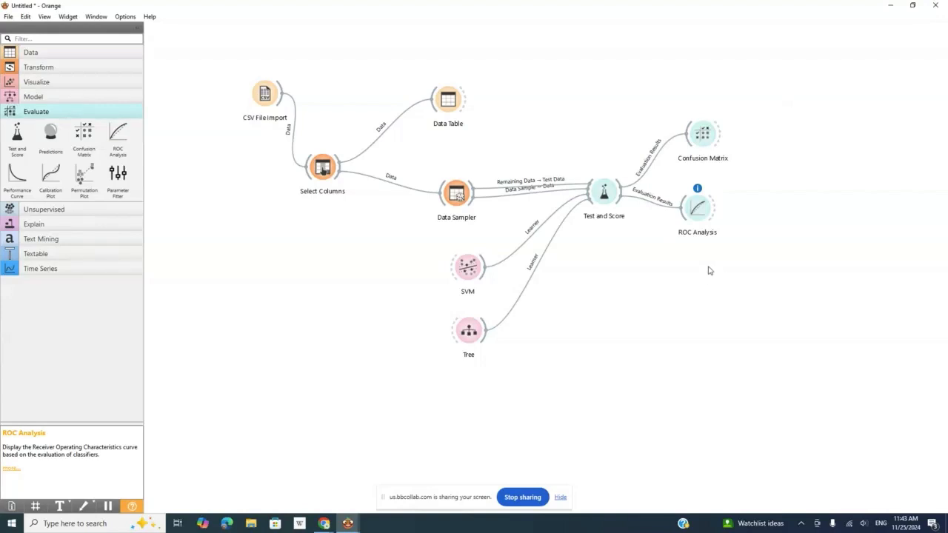
# Delete the ROC Analysis, Confusion Matrix, and Test and Score widgets from the canvas
pyautogui.click(708, 215)
pyautogui.press('Delete')
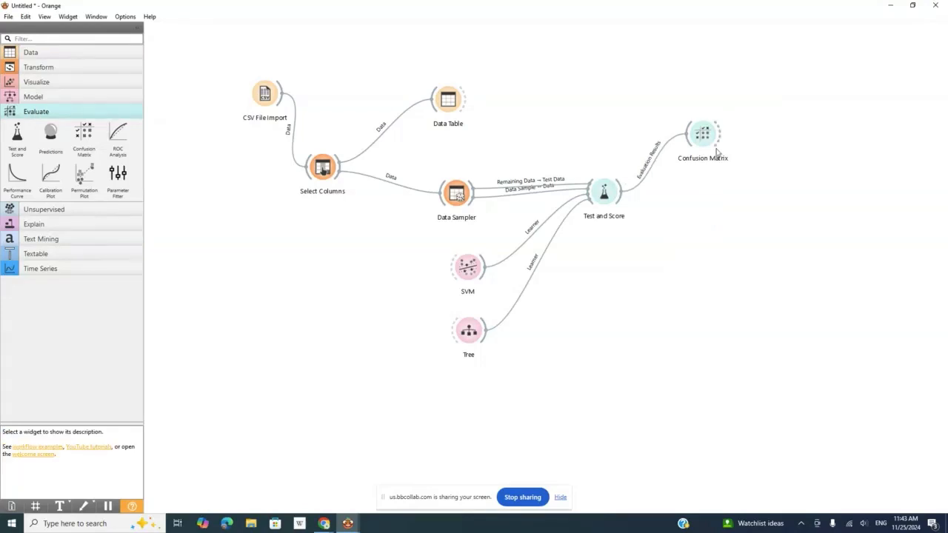
pyautogui.click(704, 148)
pyautogui.press('Delete')
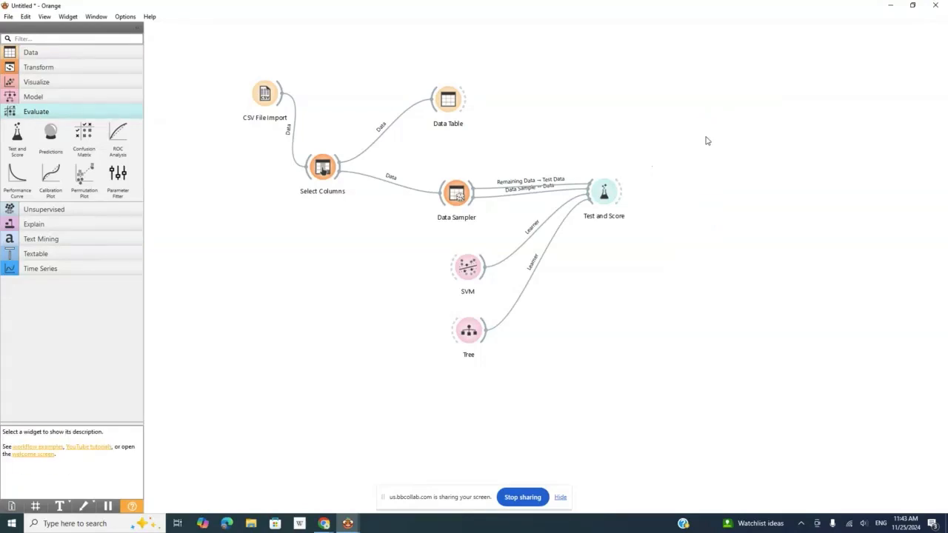
pyautogui.click(604, 193)
pyautogui.press('Delete')
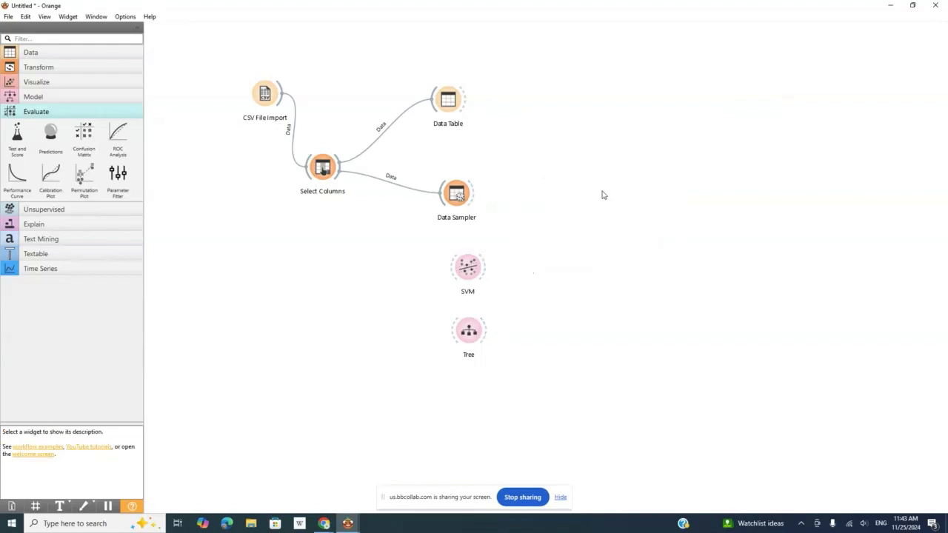
pyautogui.click(468, 274)
pyautogui.moveTo(468, 273); pyautogui.dragTo(465, 274)
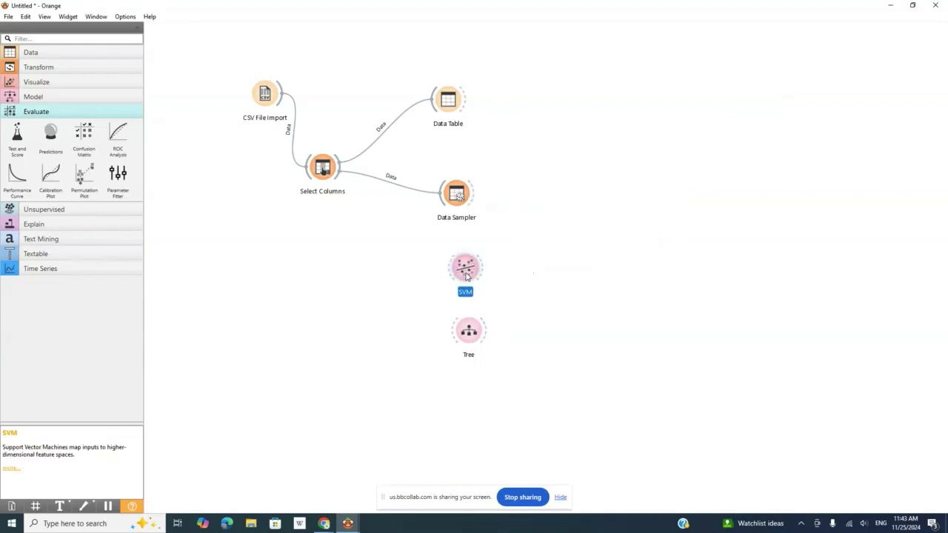
pyautogui.click(398, 307)
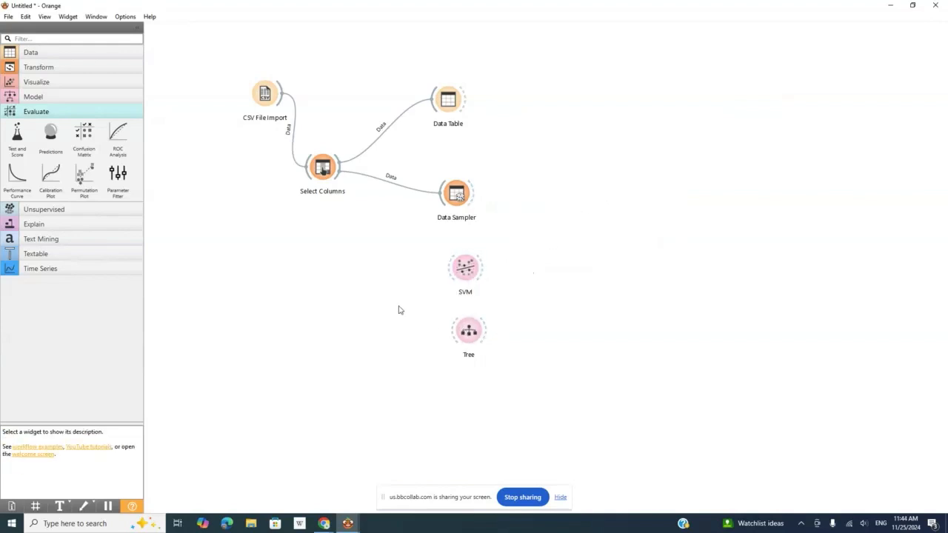
pyautogui.click(37, 111)
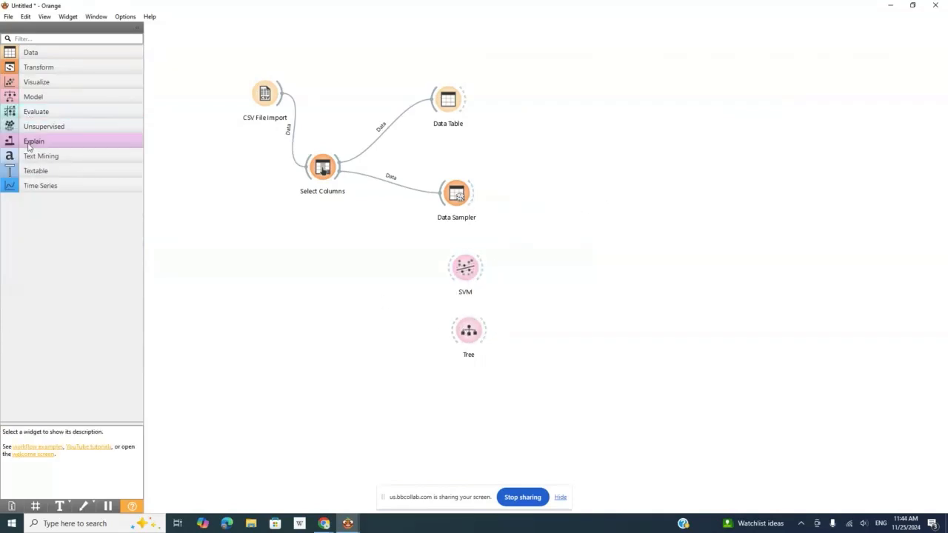
pyautogui.click(52, 98)
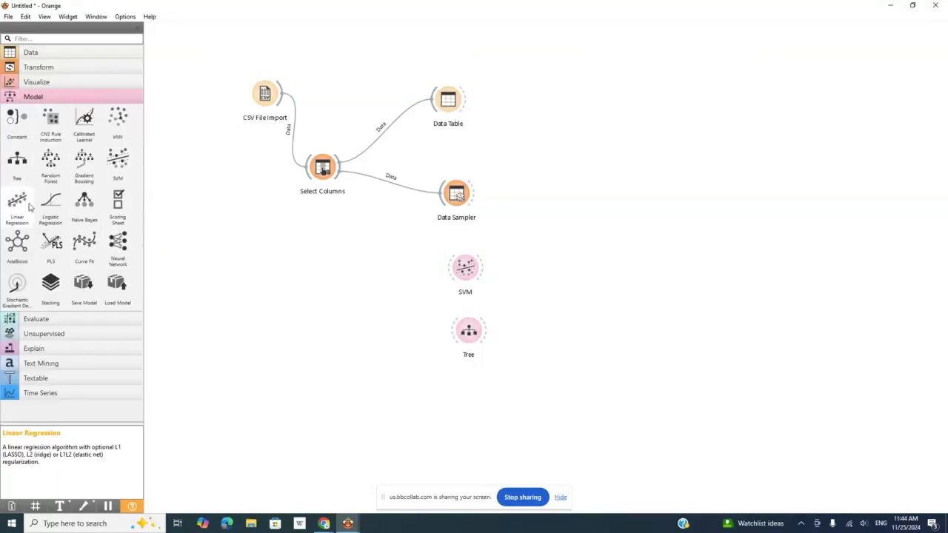
pyautogui.click(54, 97)
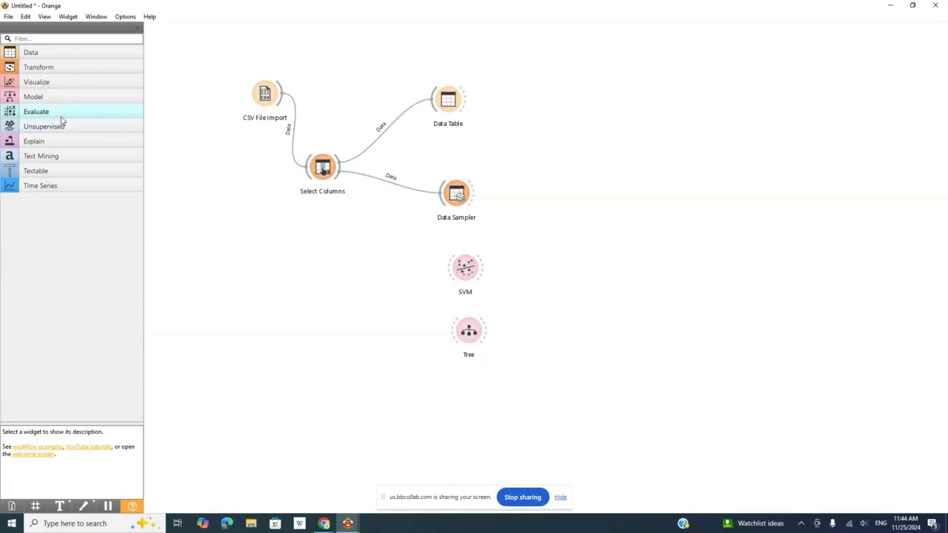
# Add a Predictions widget to the right of SVM and connect the Data Sampler to it
pyautogui.click(61, 113)
pyautogui.moveTo(54, 134); pyautogui.dragTo(615, 263)
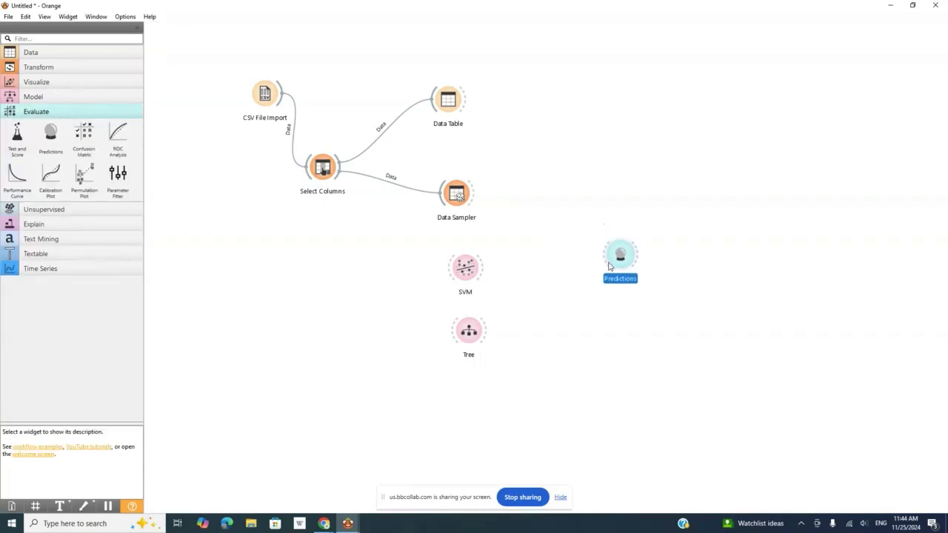
pyautogui.moveTo(479, 200); pyautogui.dragTo(606, 256)
pyautogui.moveTo(437, 197); pyautogui.dragTo(442, 197)
pyautogui.click(494, 172)
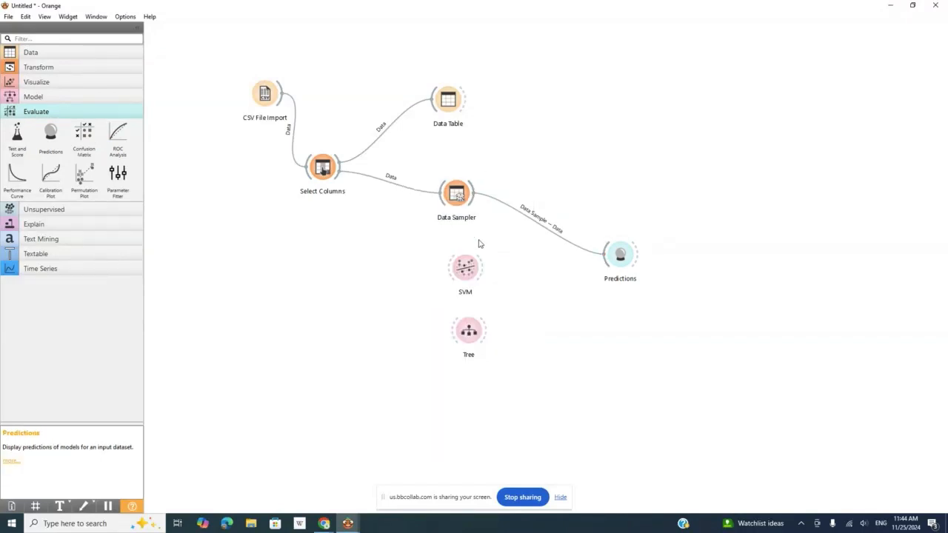
# Move SVM closer to Predictions and link it between the Data Sampler and Predictions, feeding its Model output to Predictors
pyautogui.moveTo(477, 262); pyautogui.dragTo(514, 267)
pyautogui.moveTo(472, 191); pyautogui.dragTo(609, 258)
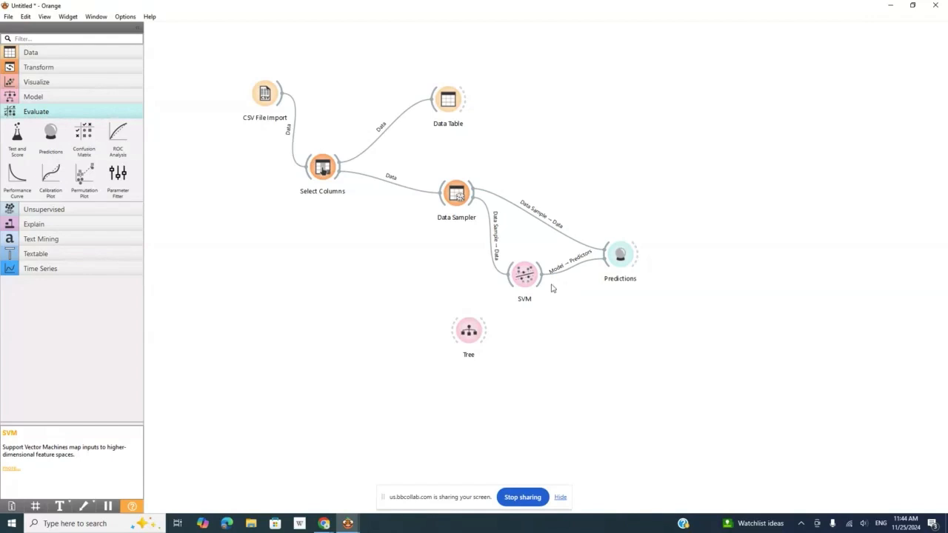
# Change the link from Data Sampler to Predictions so Remaining Data feeds Data instead of Data Sample
pyautogui.doubleClick(541, 222)
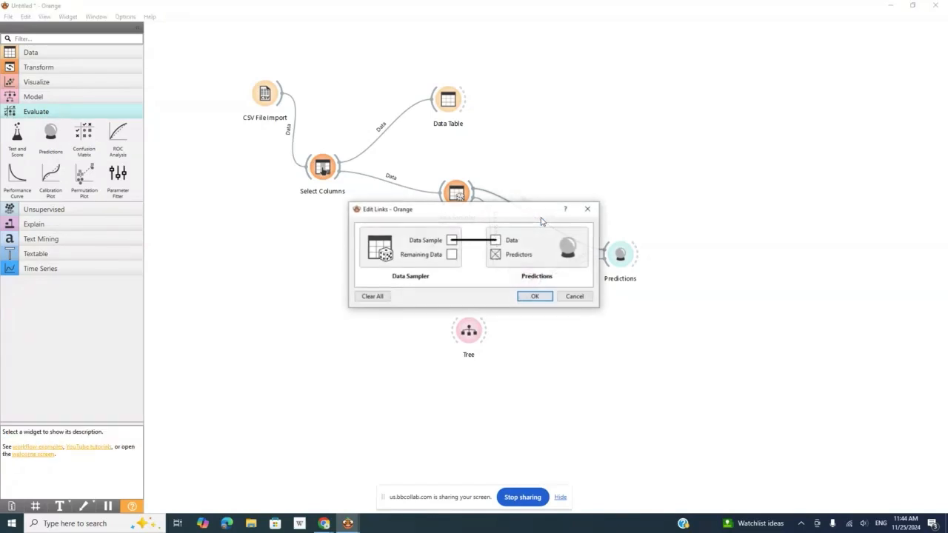
pyautogui.moveTo(452, 255); pyautogui.dragTo(496, 242)
pyautogui.click(471, 241)
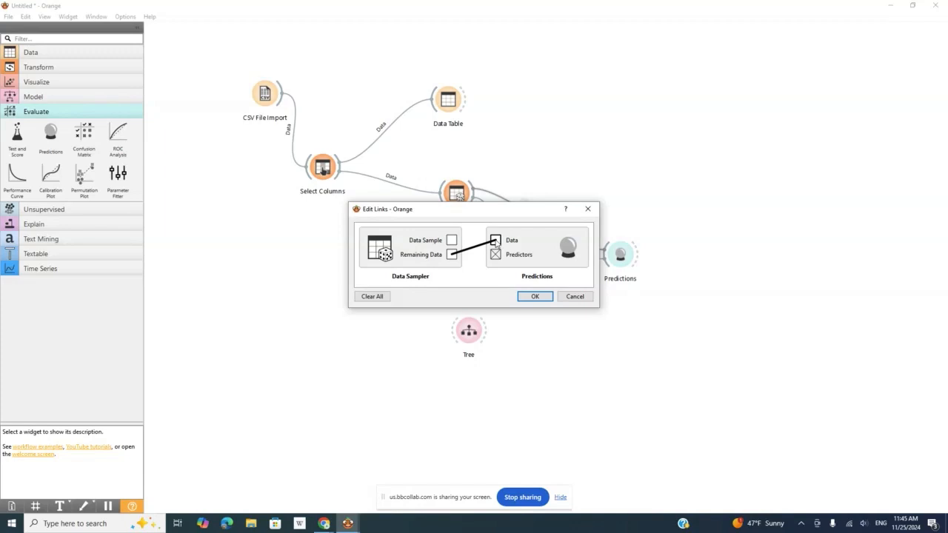
pyautogui.click(534, 297)
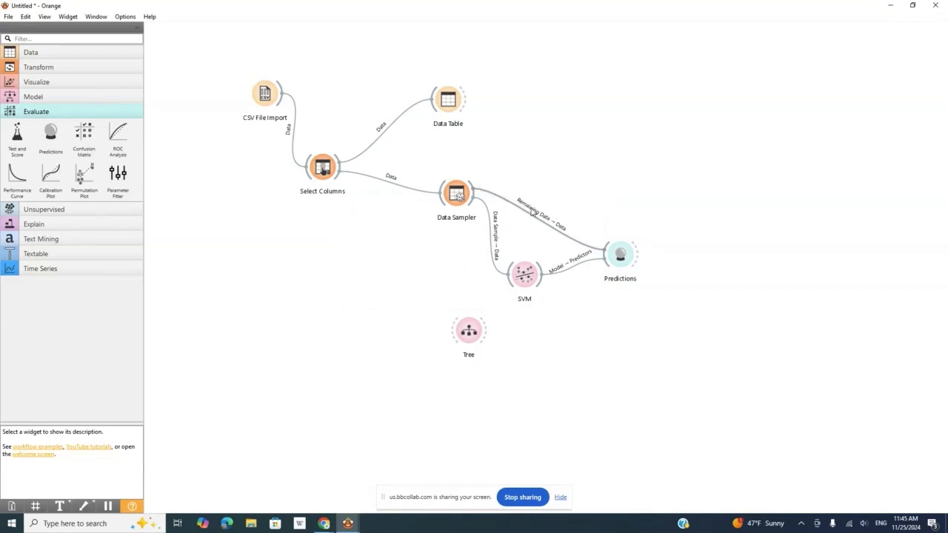
# Move SVM lower on the canvas and review the channels linking the Data Sampler to it
pyautogui.moveTo(525, 274); pyautogui.dragTo(522, 303)
pyautogui.doubleClick(494, 274)
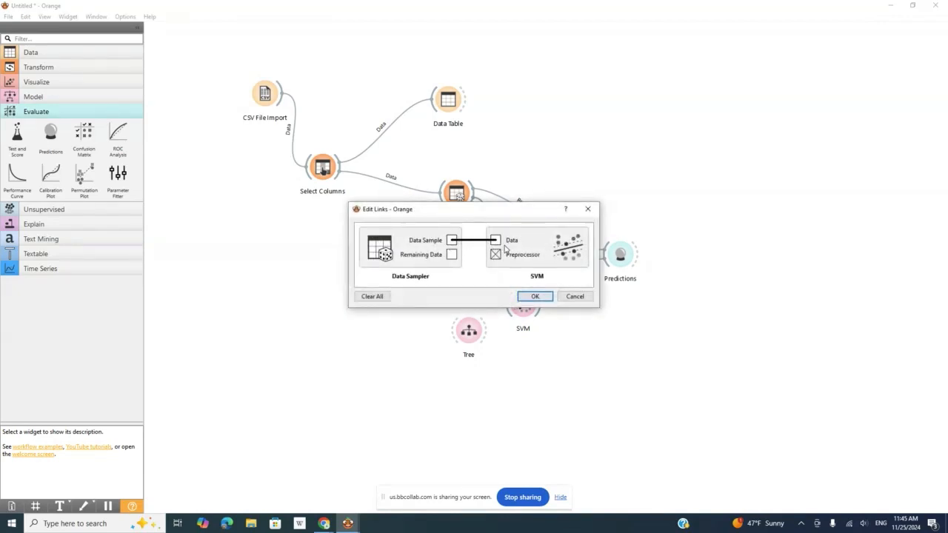
pyautogui.press('Return')
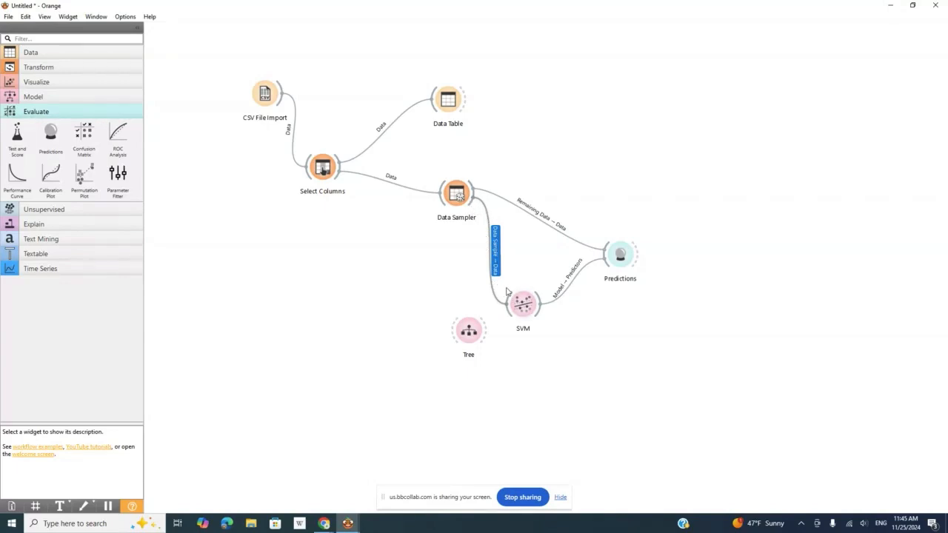
pyautogui.moveTo(536, 305)
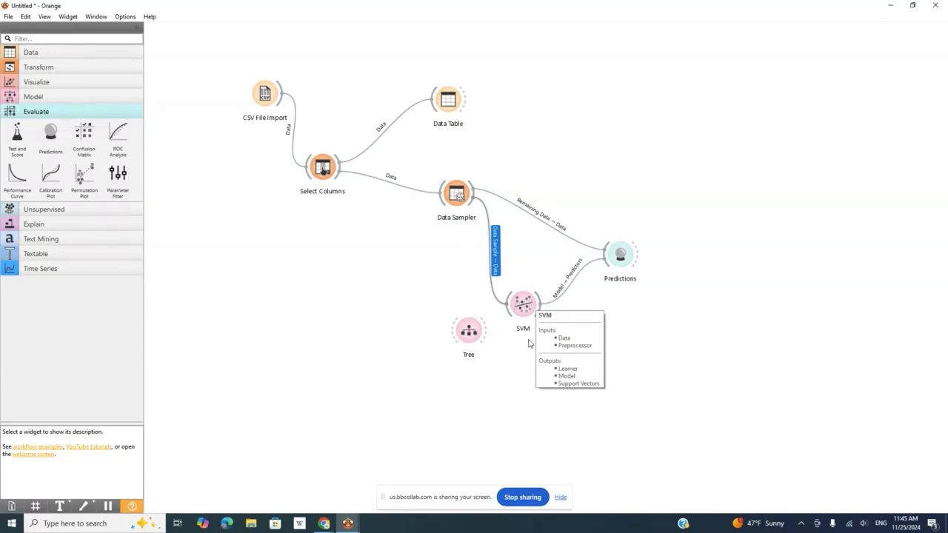
# Rearrange the canvas by moving Predictions up and to the right, SVM slightly right, and Tree slightly upward
pyautogui.moveTo(617, 268); pyautogui.dragTo(655, 229)
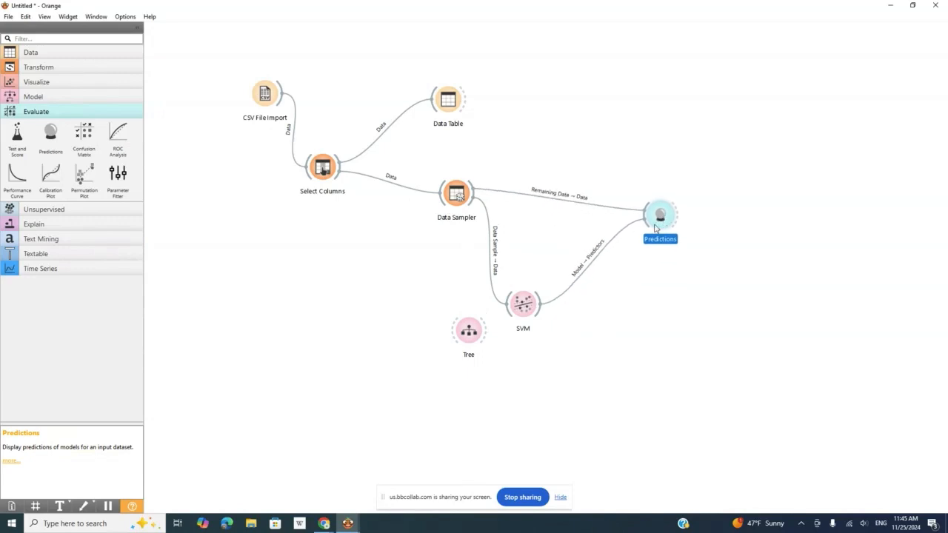
pyautogui.moveTo(534, 302); pyautogui.dragTo(563, 295)
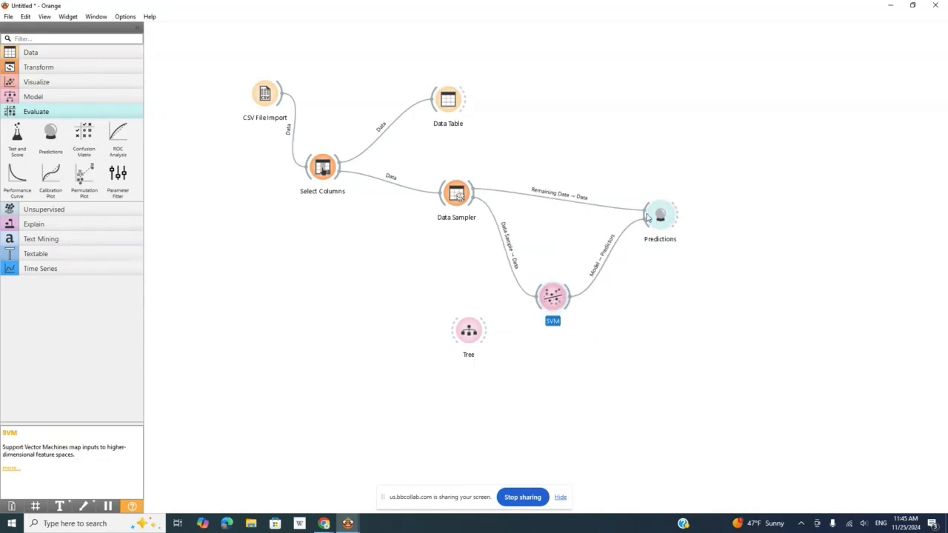
pyautogui.moveTo(465, 336); pyautogui.dragTo(457, 309)
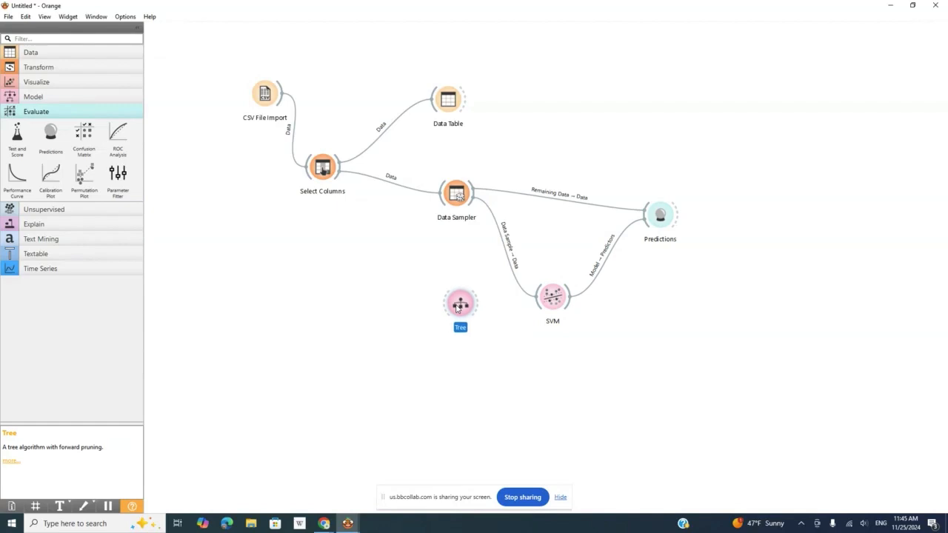
# Examine the SVM predictions, classification errors, and performance scores in the Predictions widget, then close its window
pyautogui.doubleClick(661, 218)
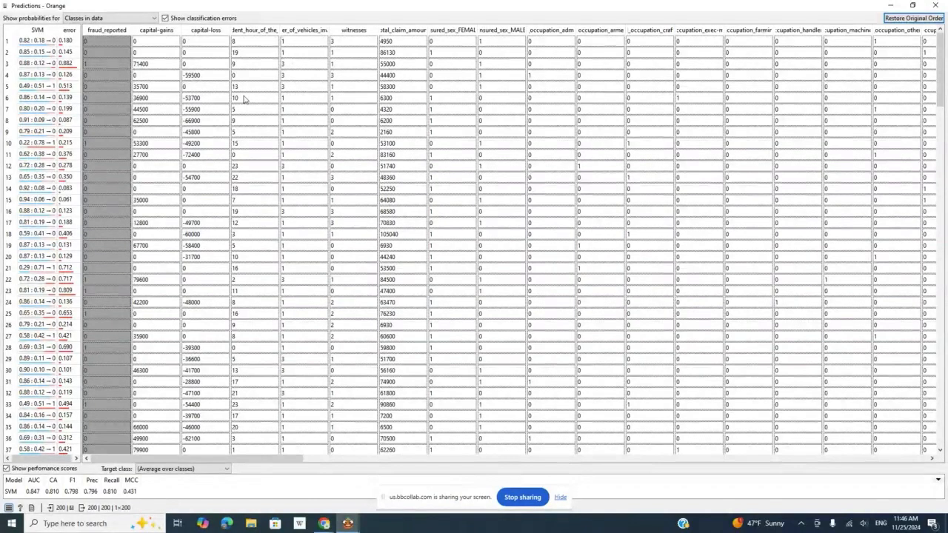
pyautogui.click(938, 6)
# Place Tree below SVM and link it from the Data Sampler's Data Sample output and on to Predictions as a second predictor
pyautogui.click(475, 296)
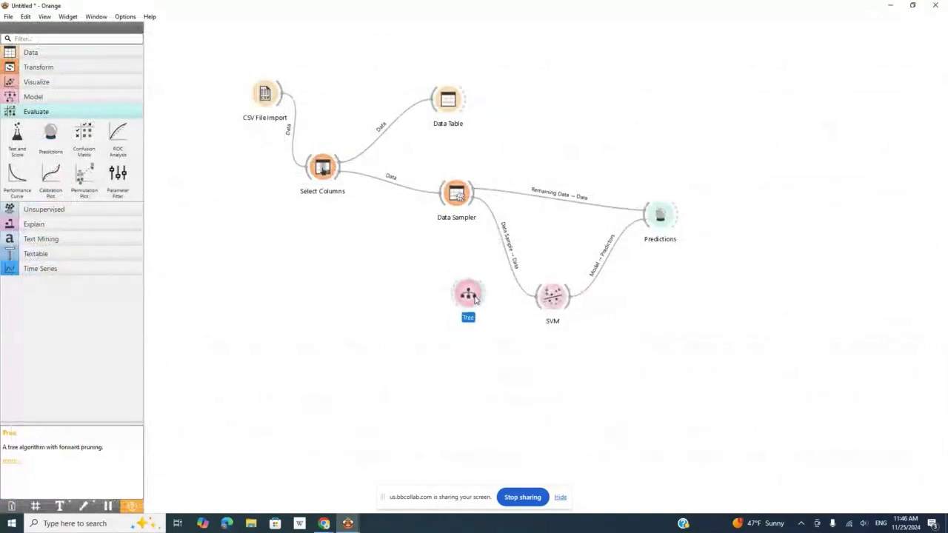
pyautogui.moveTo(475, 296); pyautogui.dragTo(549, 388)
pyautogui.moveTo(471, 300); pyautogui.dragTo(552, 381)
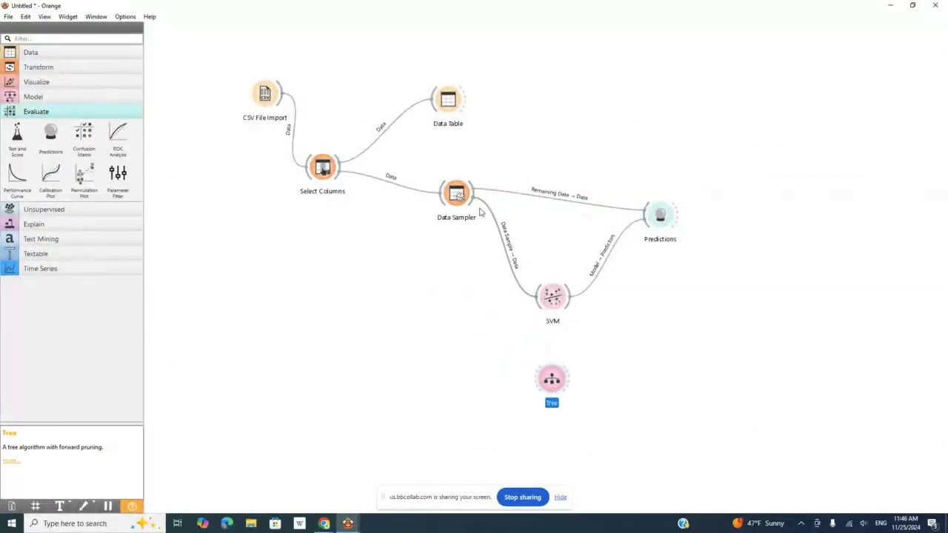
pyautogui.moveTo(480, 213); pyautogui.dragTo(527, 372)
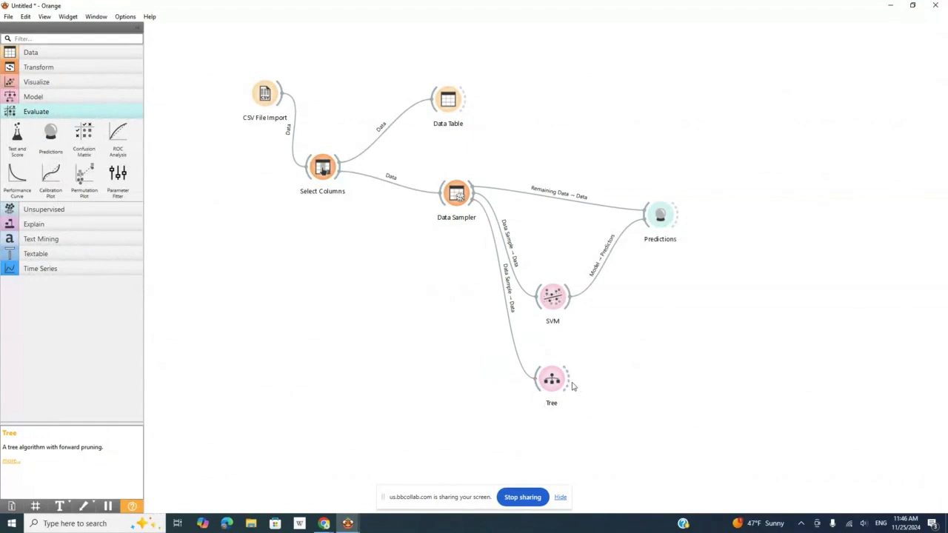
pyautogui.moveTo(571, 383); pyautogui.dragTo(651, 227)
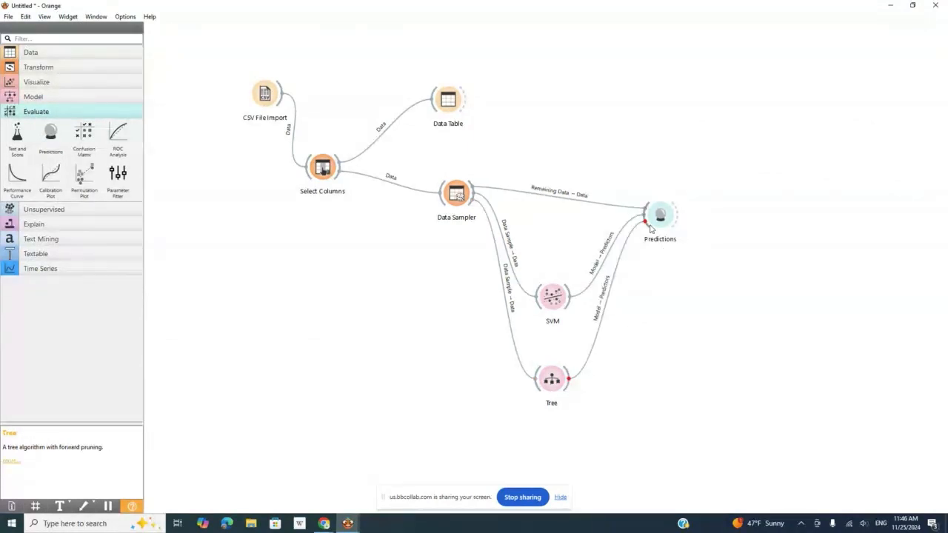
pyautogui.moveTo(553, 296)
pyautogui.mouseDown()
pyautogui.moveTo(564, 274)
pyautogui.moveTo(557, 283)
pyautogui.mouseUp()
# Compare the SVM and Tree predictions and performance scores in the Predictions widget, then close its window
pyautogui.click(662, 220)
pyautogui.doubleClick(661, 220)
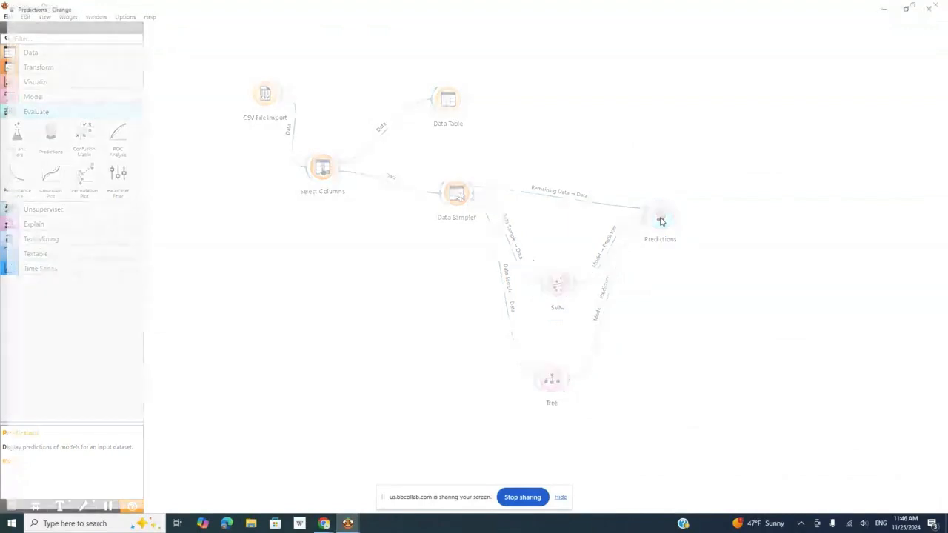
pyautogui.click(661, 220)
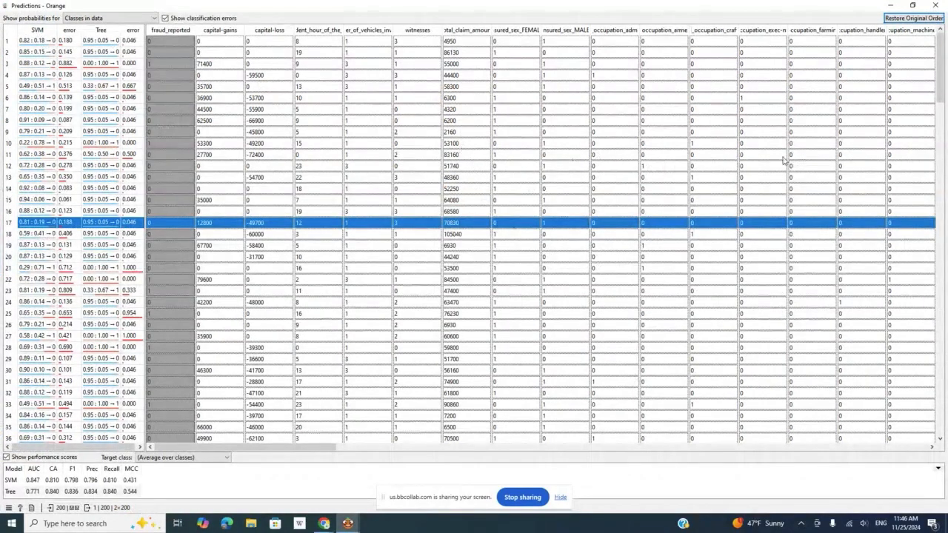
pyautogui.click(935, 7)
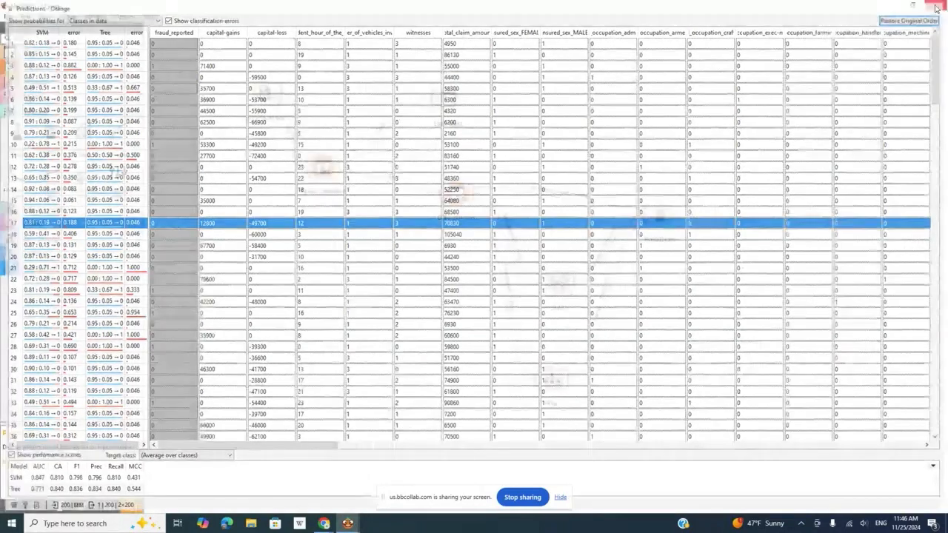